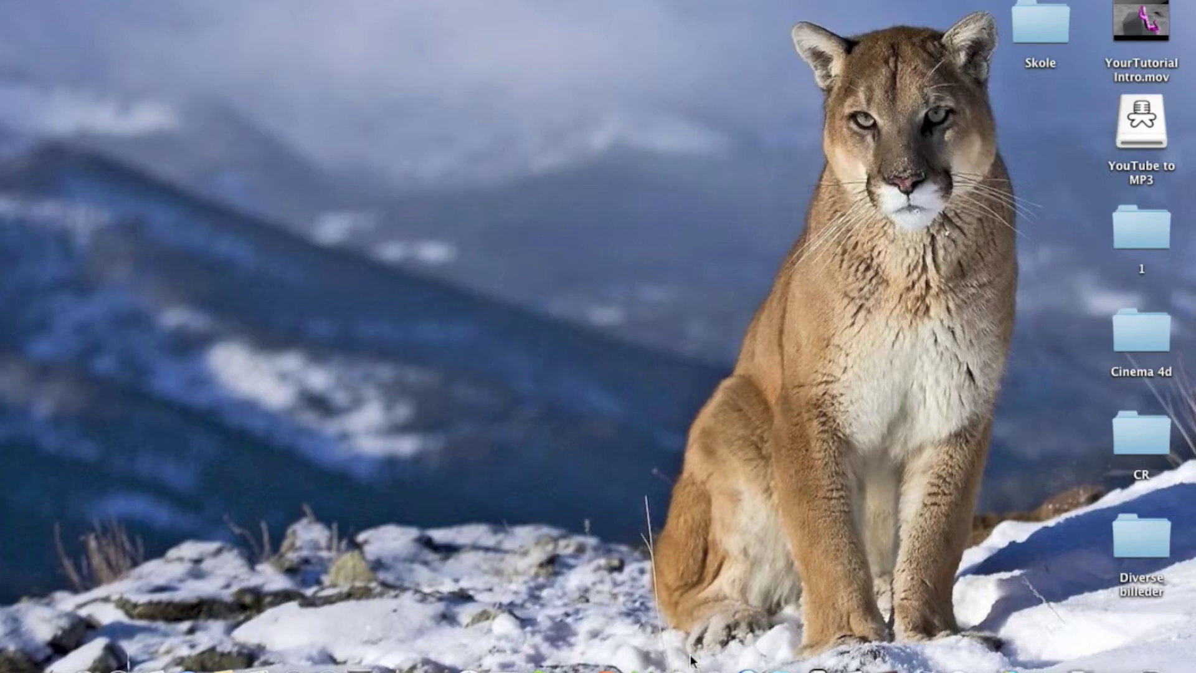
Step: Google 'youtube to mp3 converter mac' in Safari and open MacUpdate's YouTube to MP3 2.5 page
{"action": "mouse_move", "coordinate": [676, 666]}
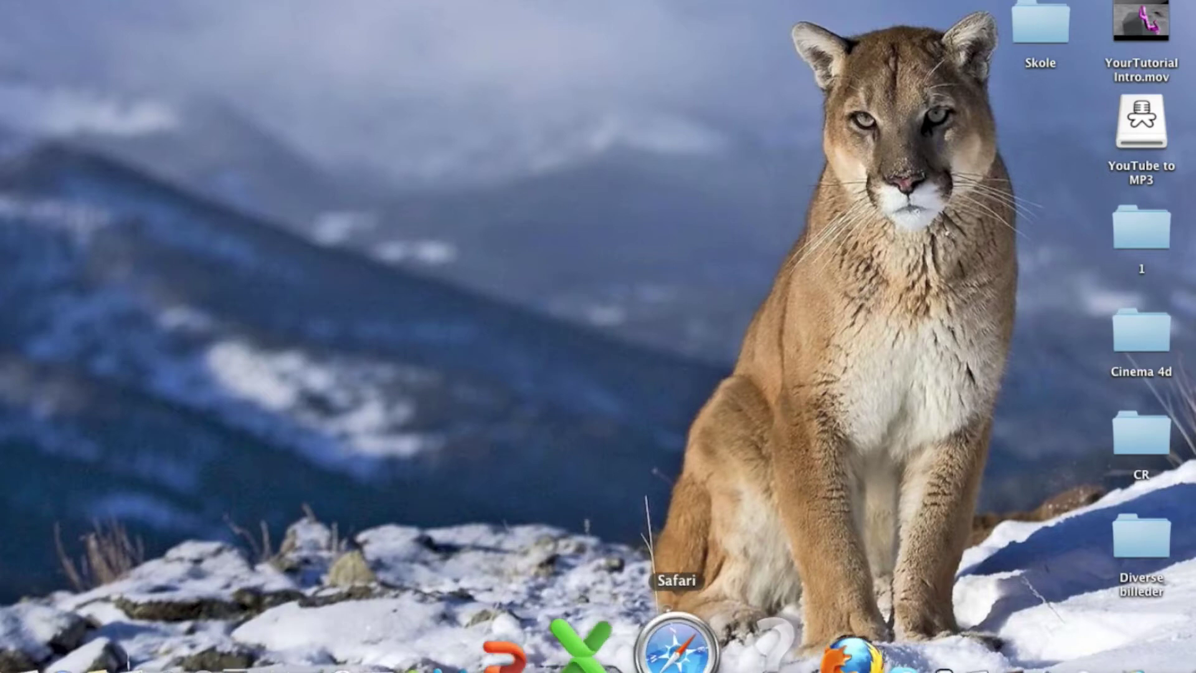
{"action": "left_click", "coordinate": [676, 648]}
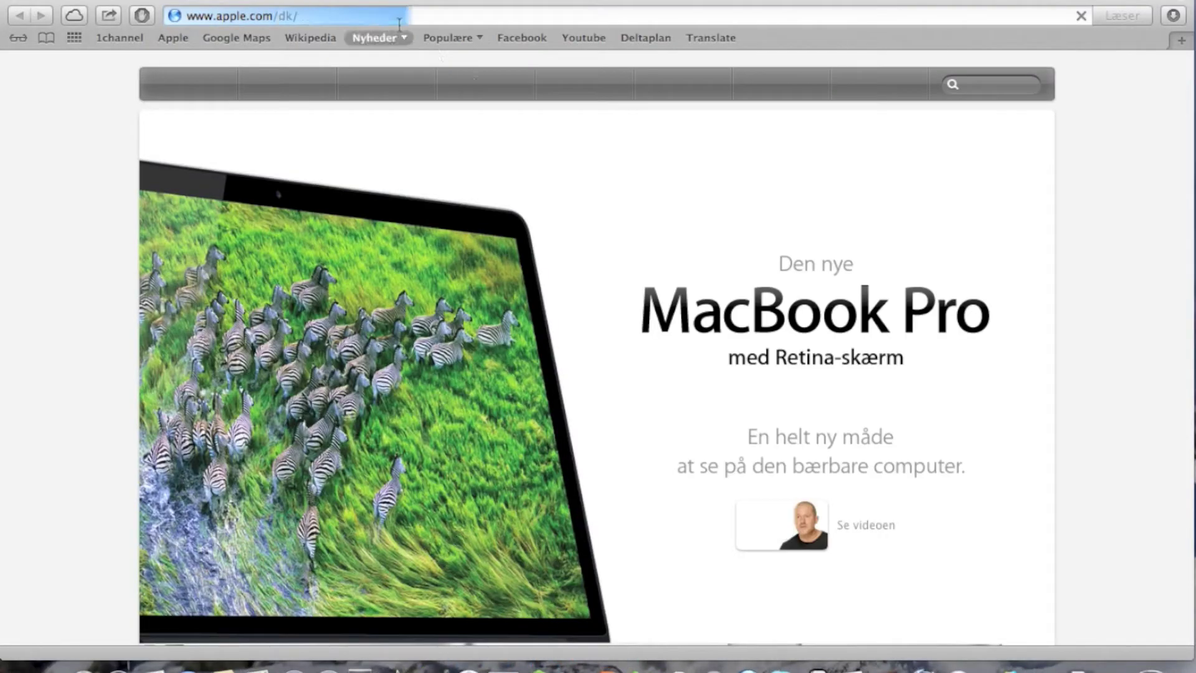
{"action": "left_click", "coordinate": [389, 15]}
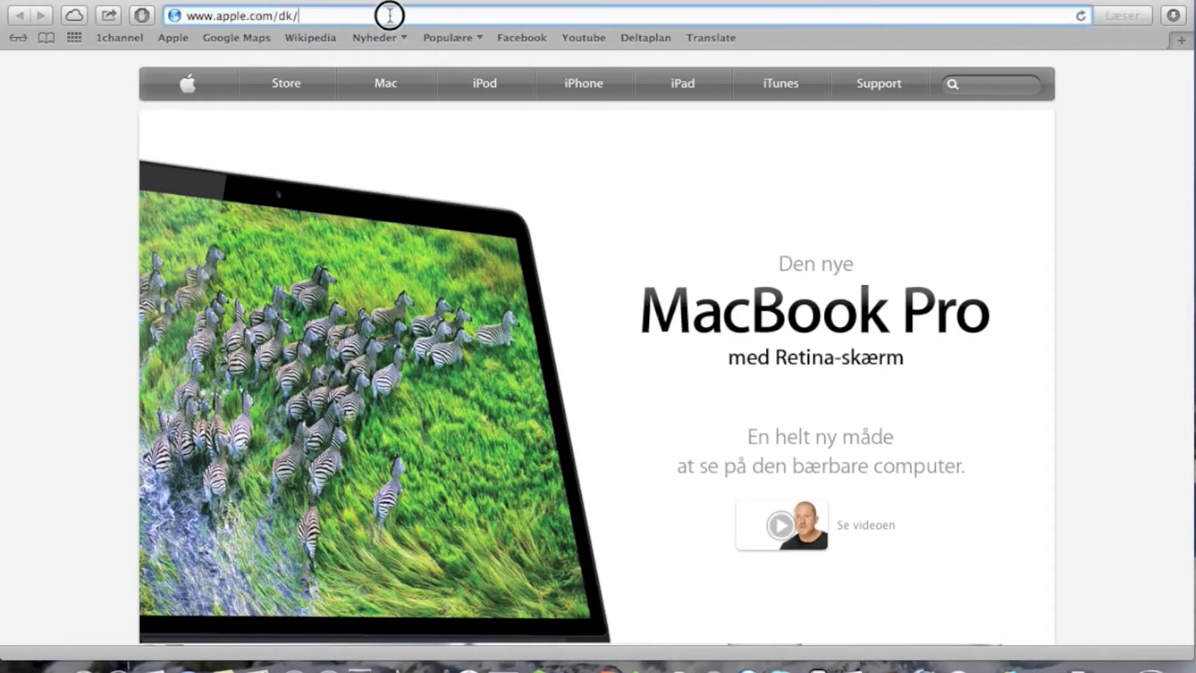
{"action": "type", "text": "y"}
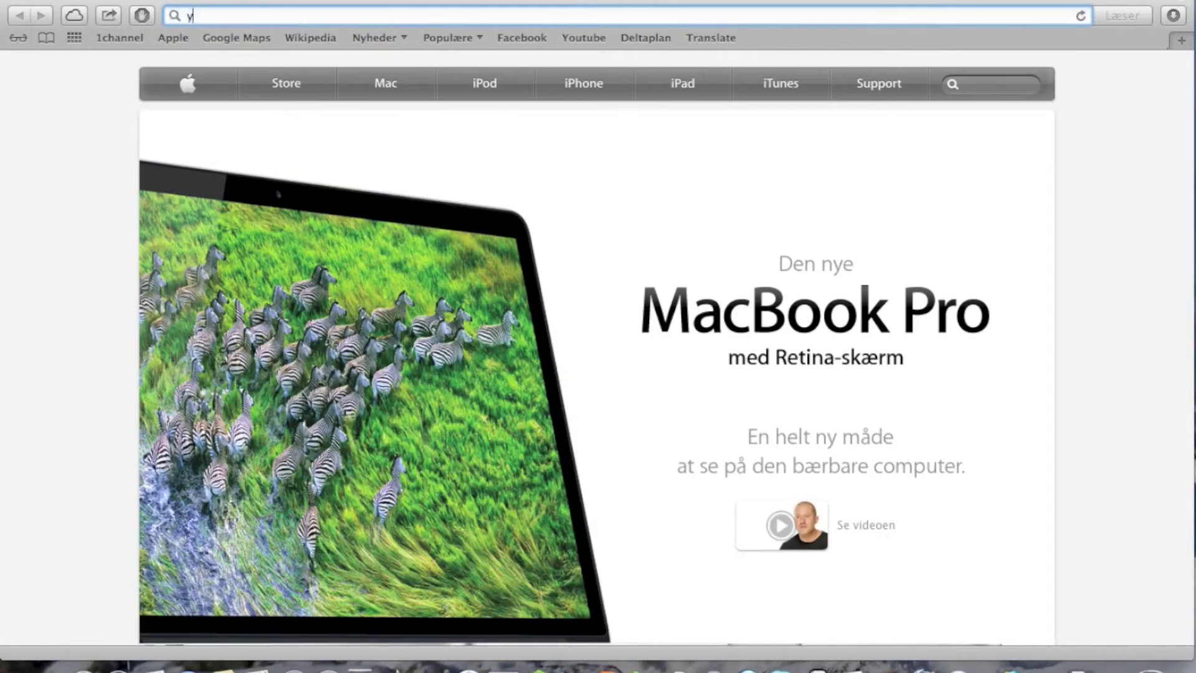
{"action": "type", "text": "outube"}
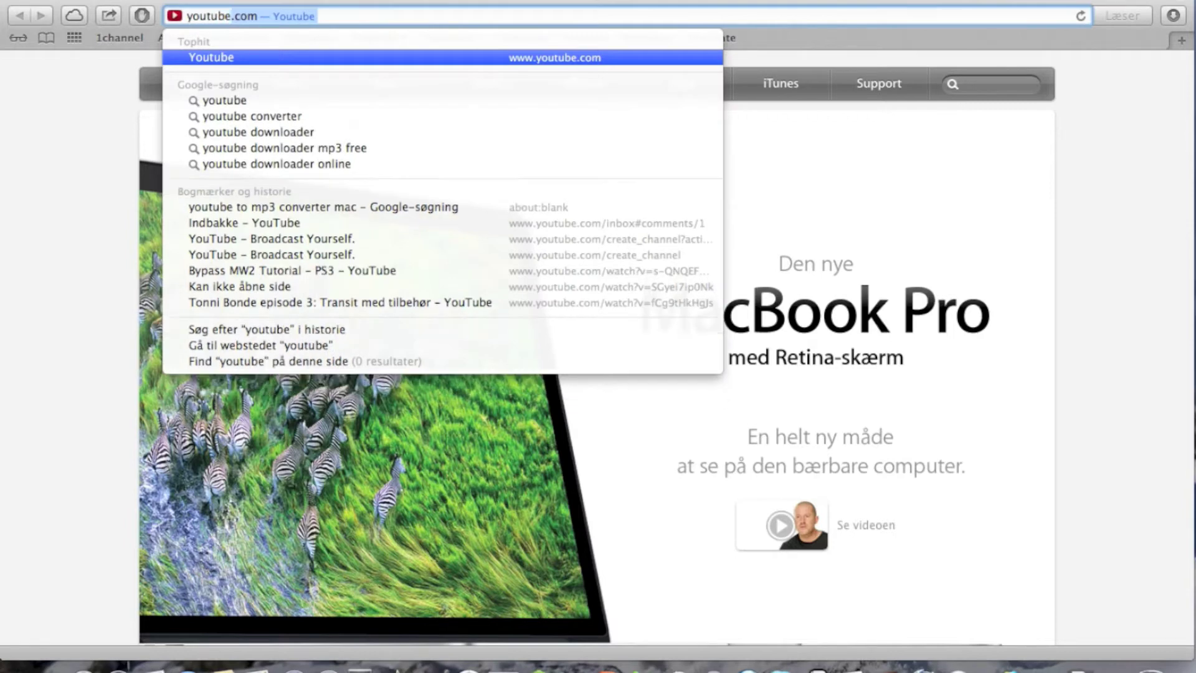
{"action": "type", "text": " to mp"}
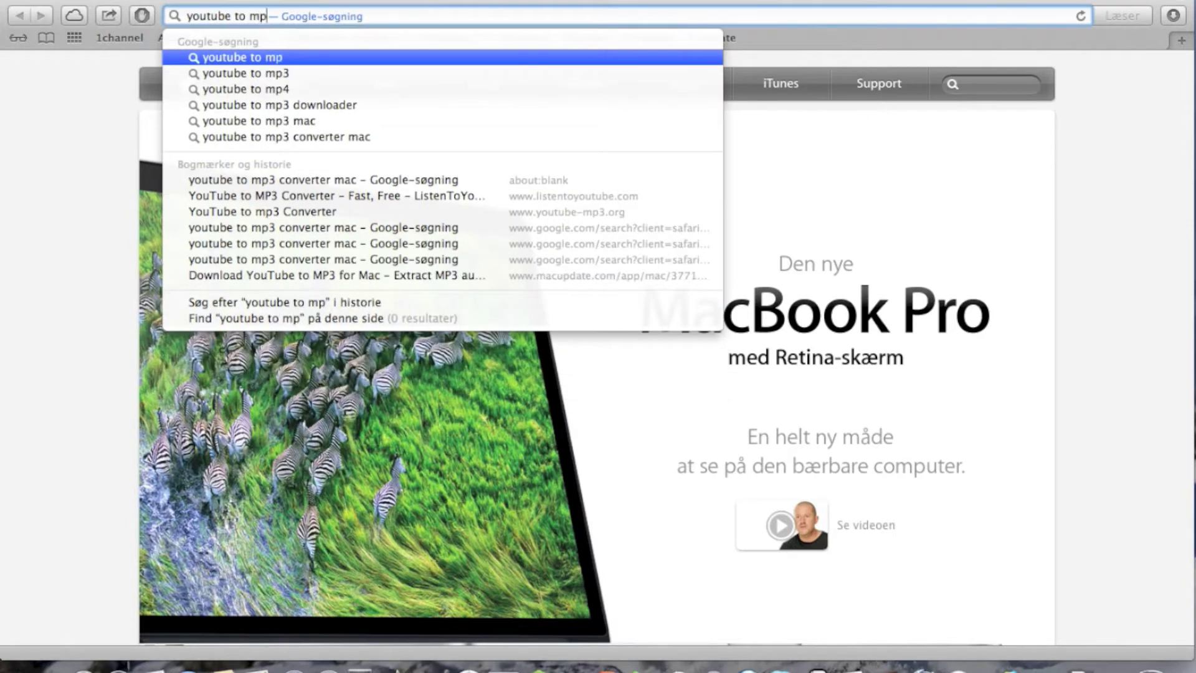
{"action": "type", "text": "3"}
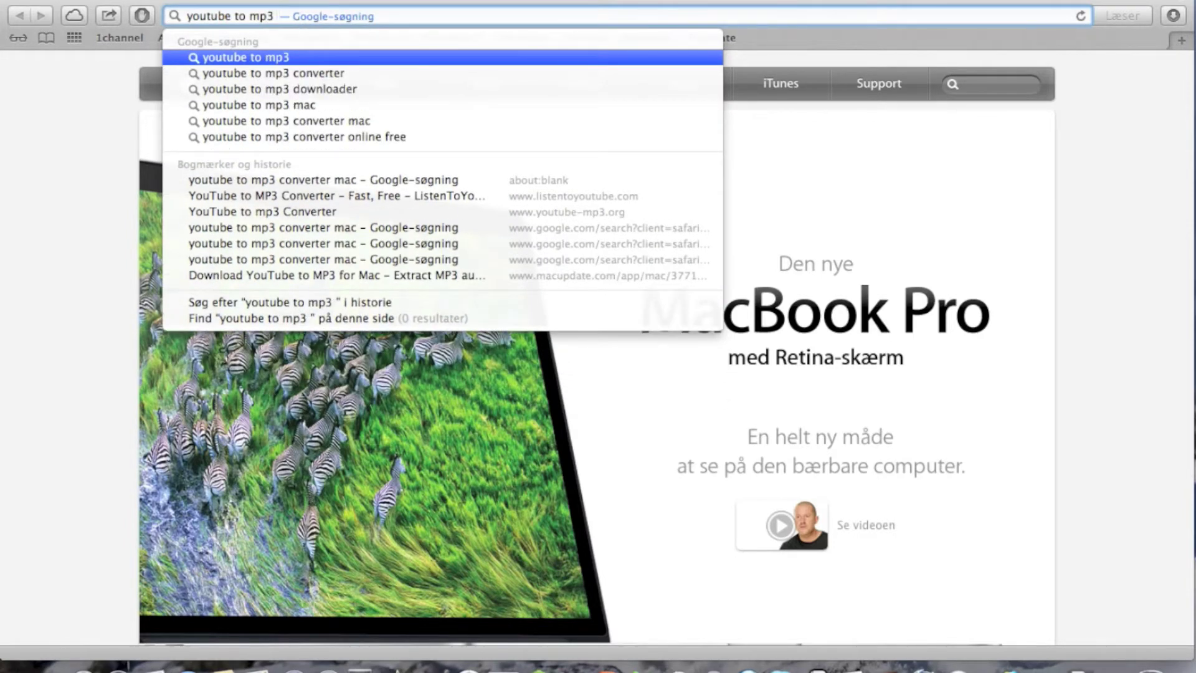
{"action": "key", "text": "Down"}
{"action": "key", "text": "Down"}
{"action": "key", "text": "Down"}
{"action": "key", "text": "Down"}
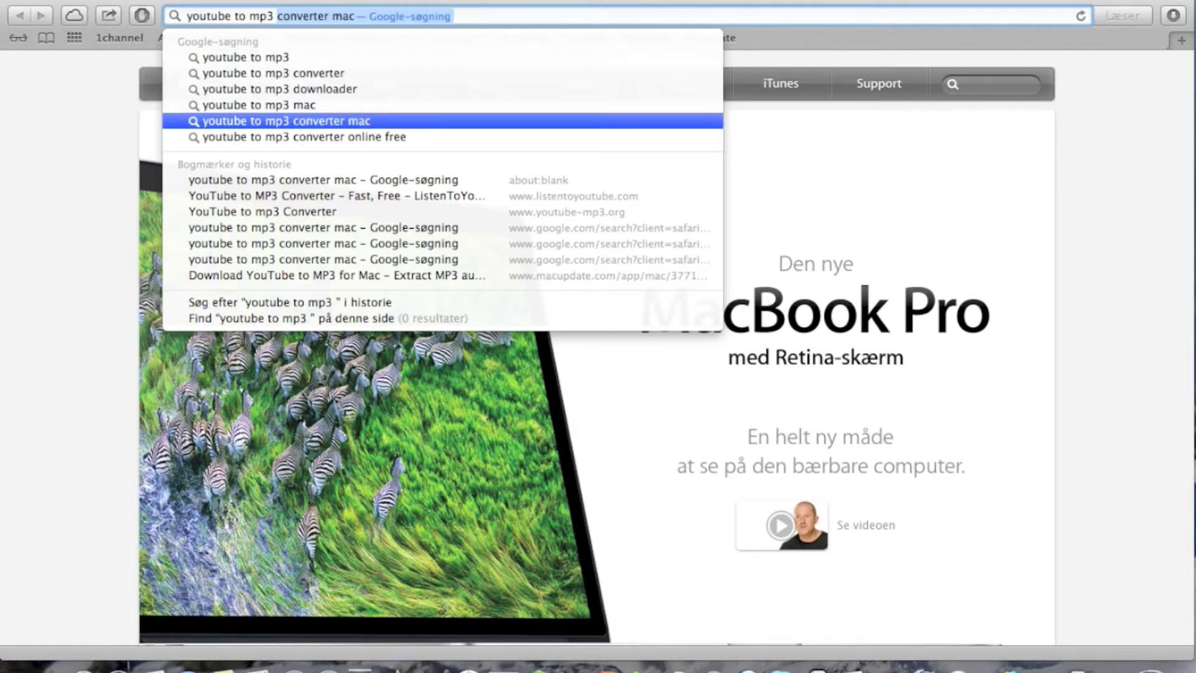
{"action": "key", "text": "Return"}
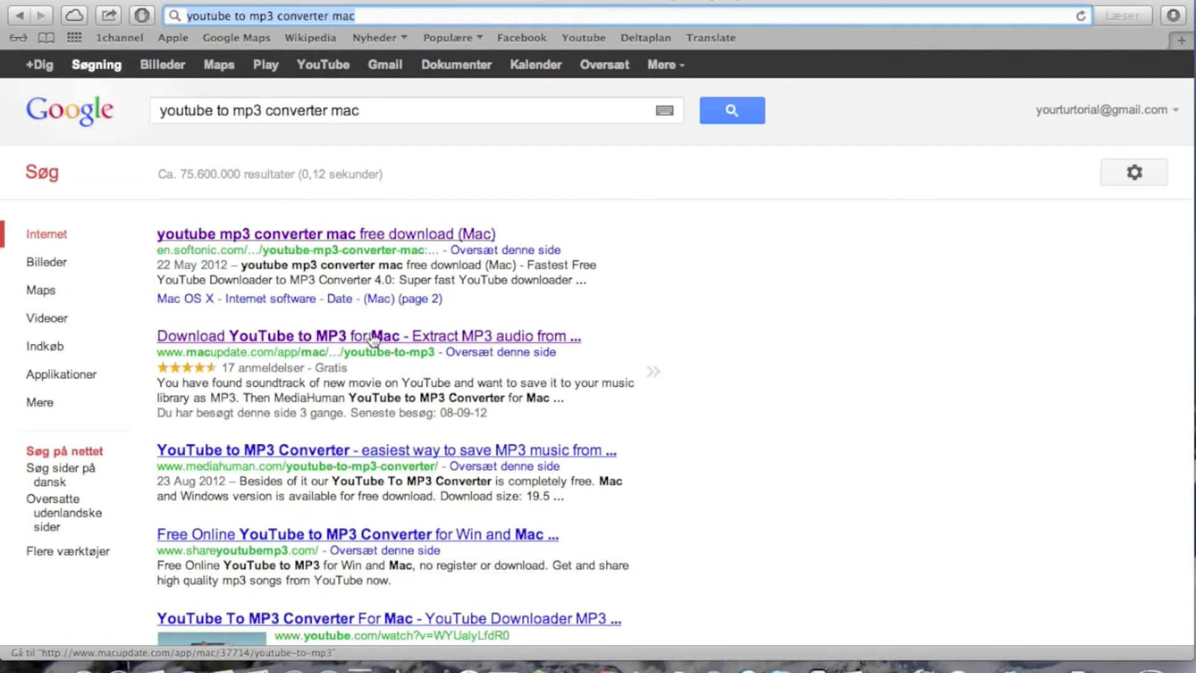
{"action": "left_click", "coordinate": [367, 337]}
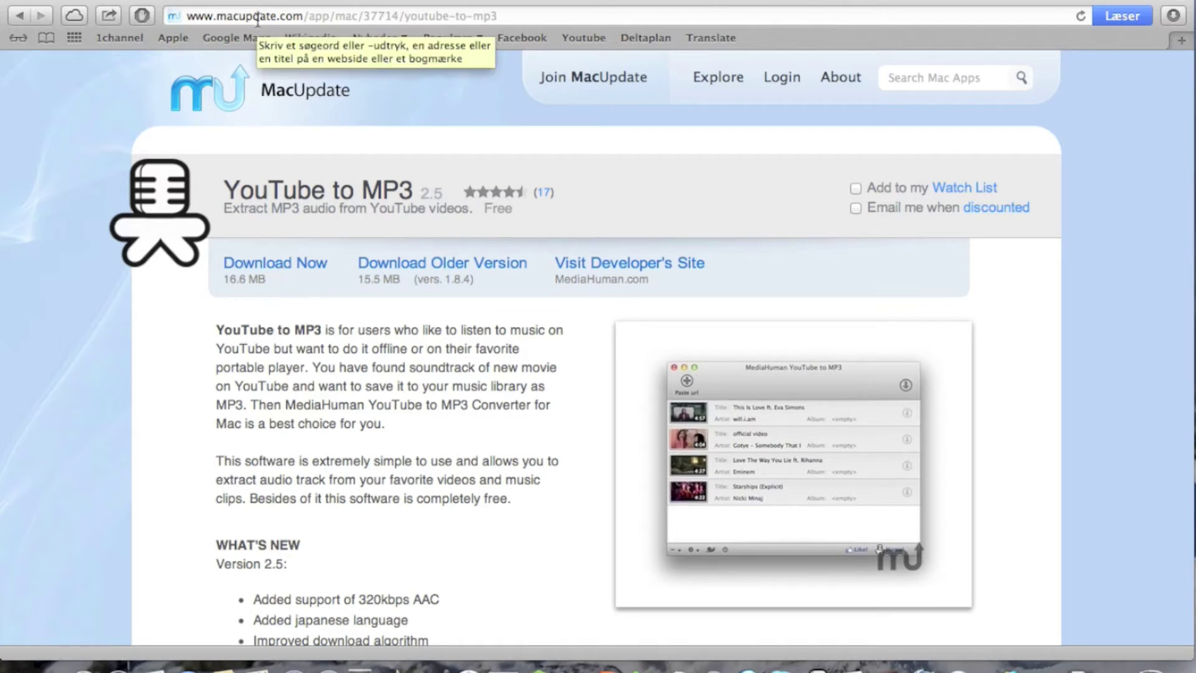
Step: Start downloading the YouTube to MP3 installer from MacUpdate's Download Now link
{"action": "scroll", "coordinate": [284, 87], "scroll_direction": "up", "scroll_amount": 5}
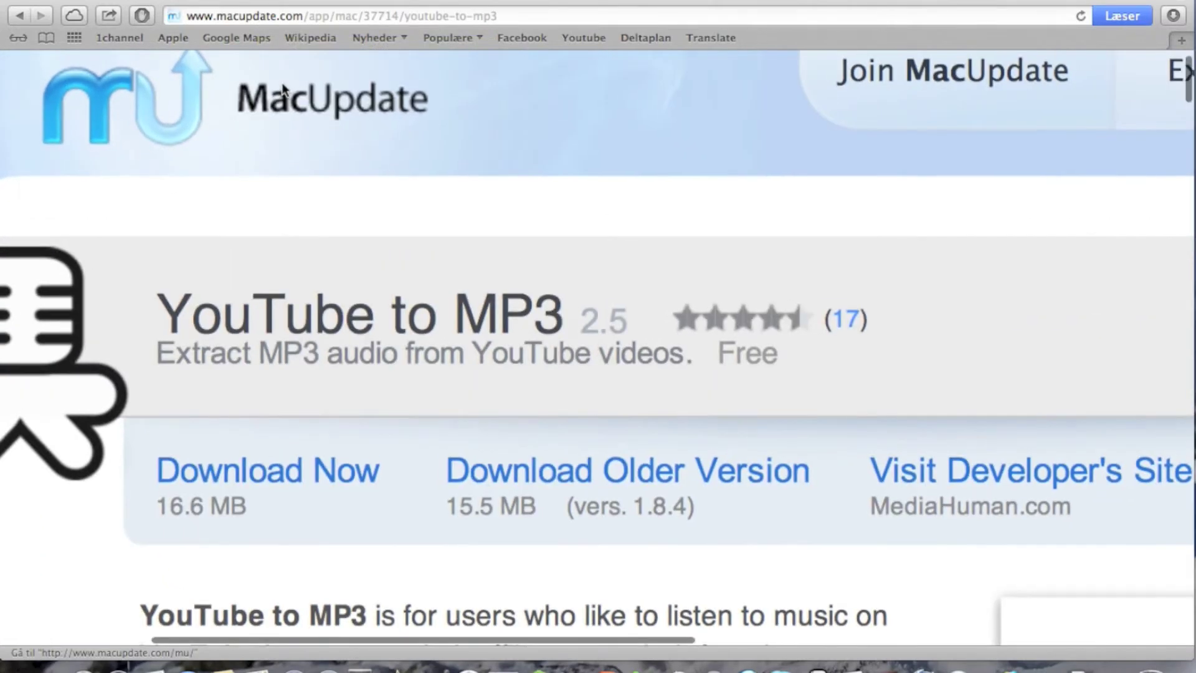
{"action": "scroll", "coordinate": [284, 87], "scroll_direction": "down", "scroll_amount": 5}
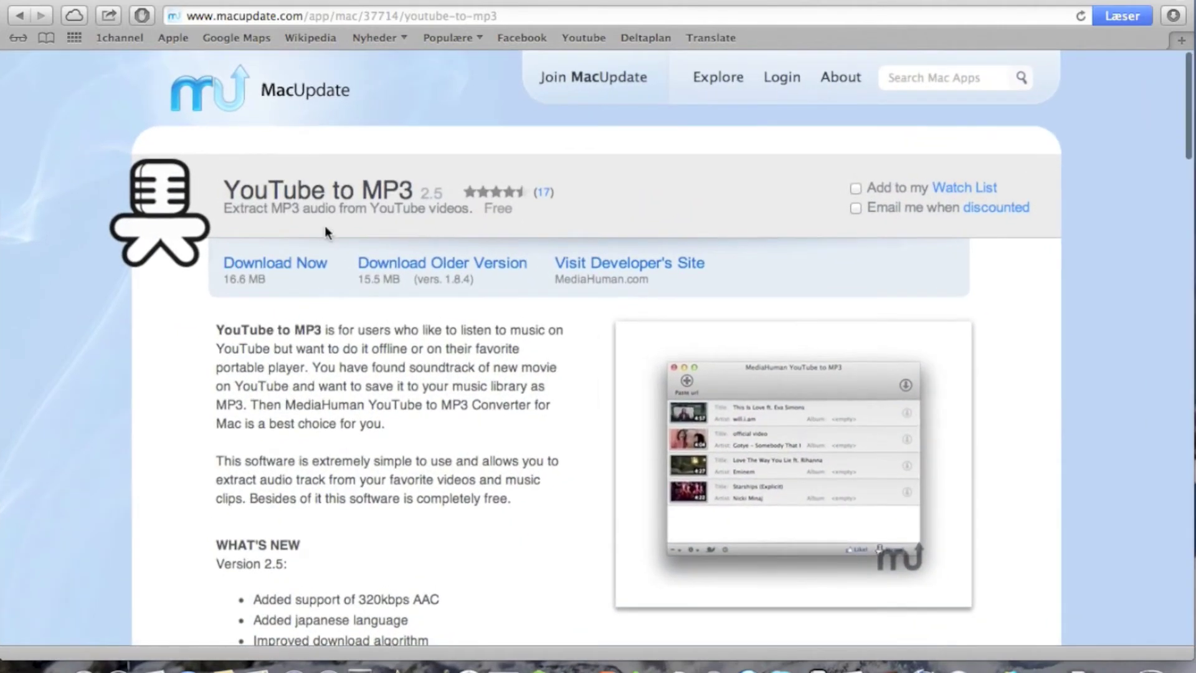
{"action": "left_click", "coordinate": [280, 272]}
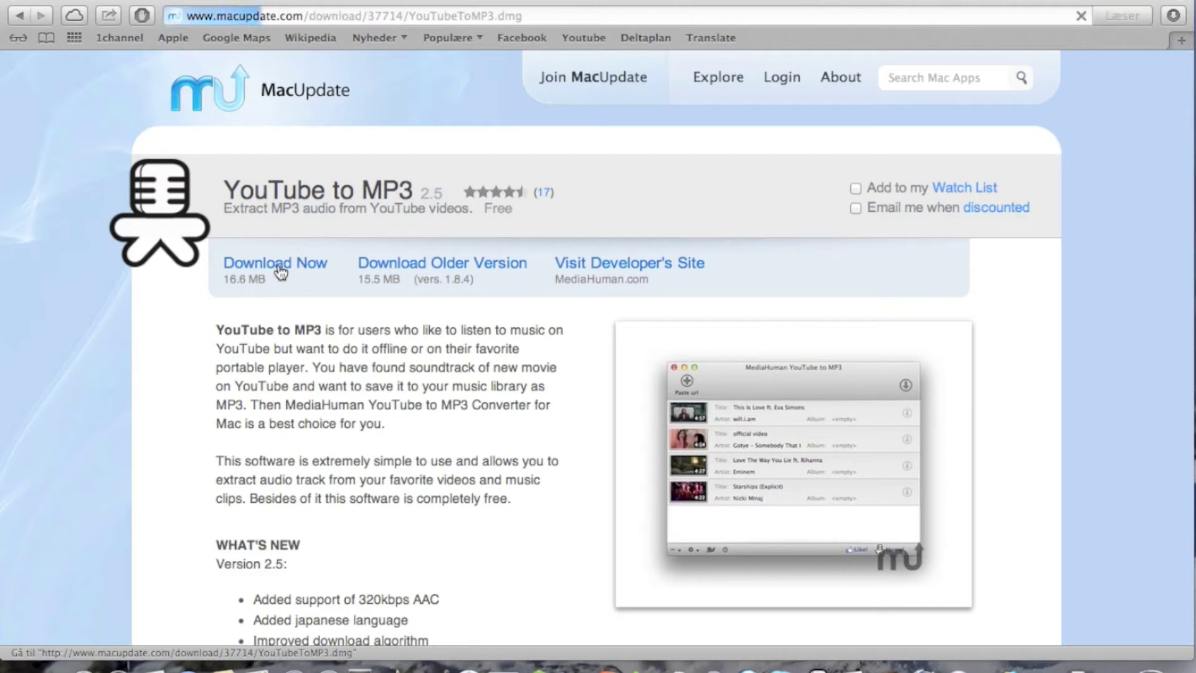
Step: Open YouTubeToMP3.dmg from the Dock's Downloads stack and switch to the desktop
{"action": "mouse_move", "coordinate": [640, 92]}
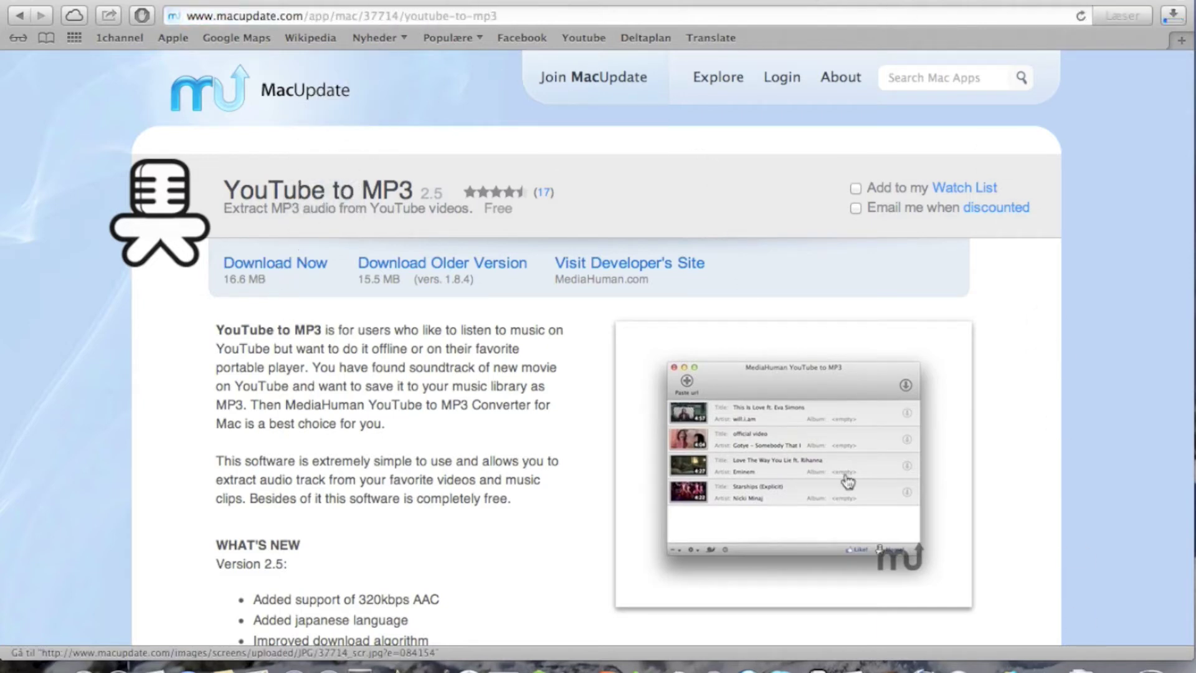
{"action": "left_click", "coordinate": [1089, 648]}
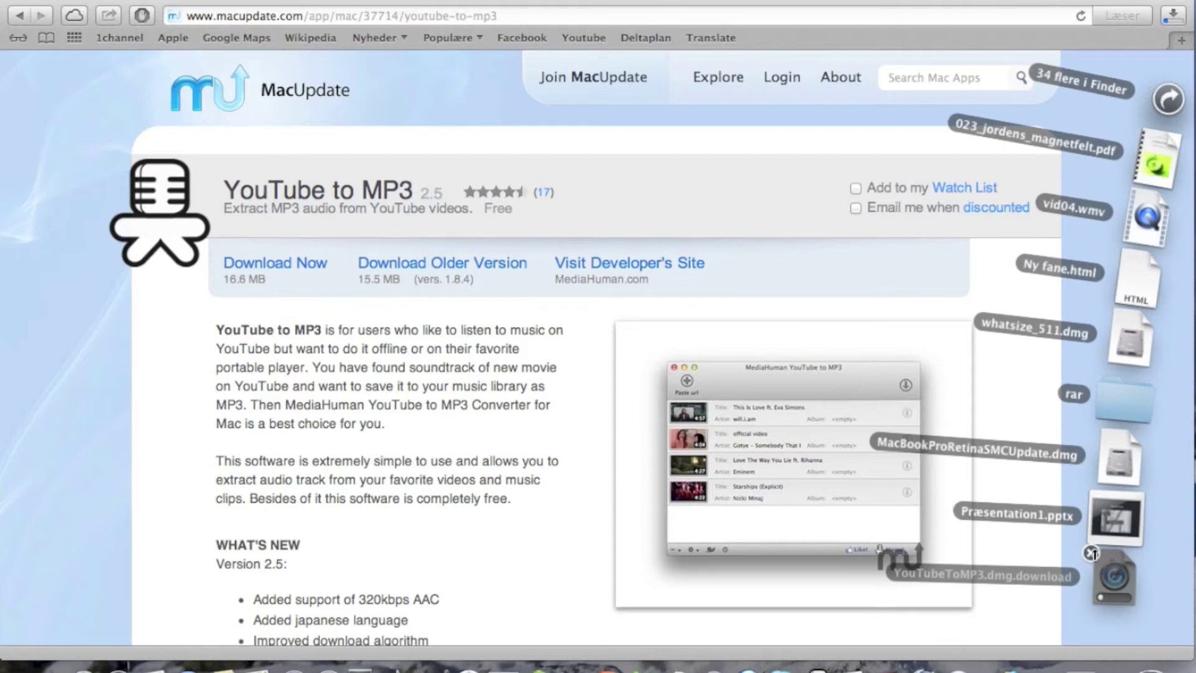
{"action": "left_click", "coordinate": [1101, 569]}
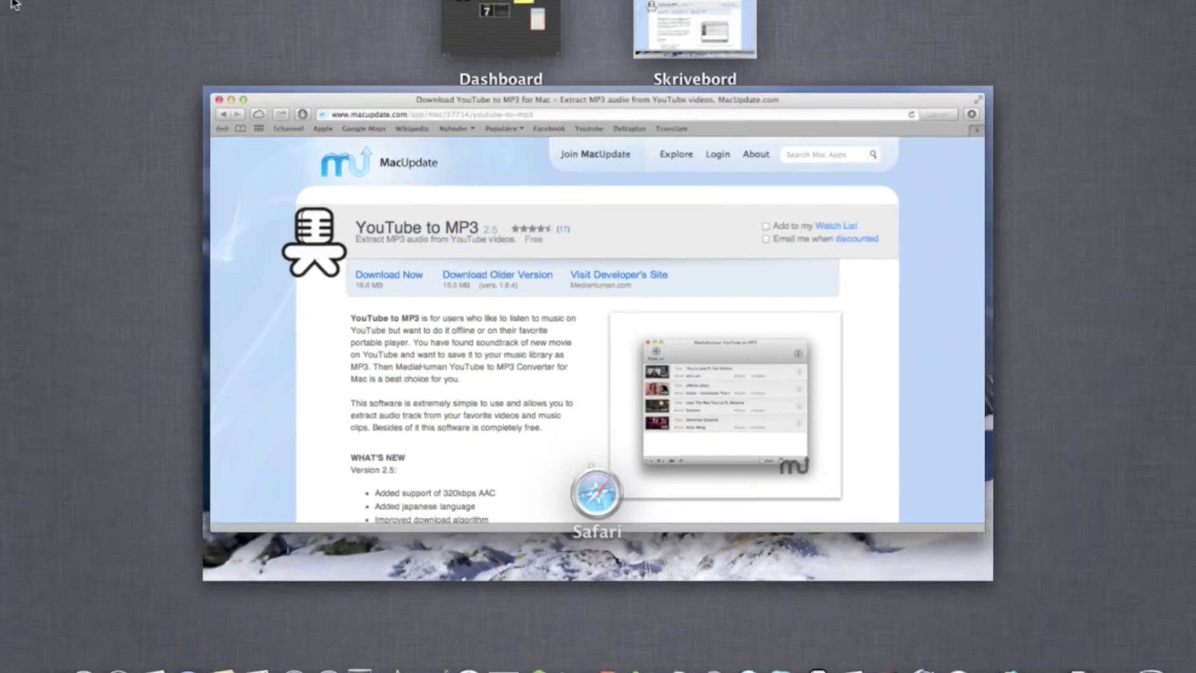
{"action": "left_click", "coordinate": [14, 5]}
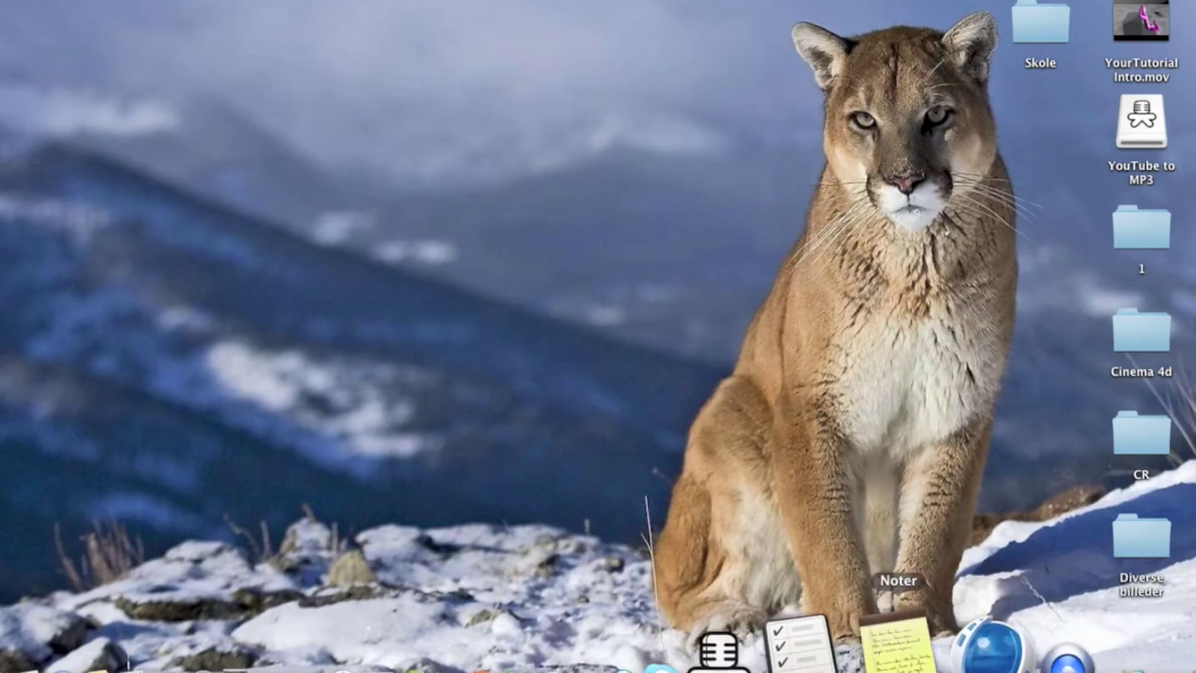
Step: Launch the converter, remove the old Benny Benassi track, move the window, and return to Safari
{"action": "left_click", "coordinate": [814, 641]}
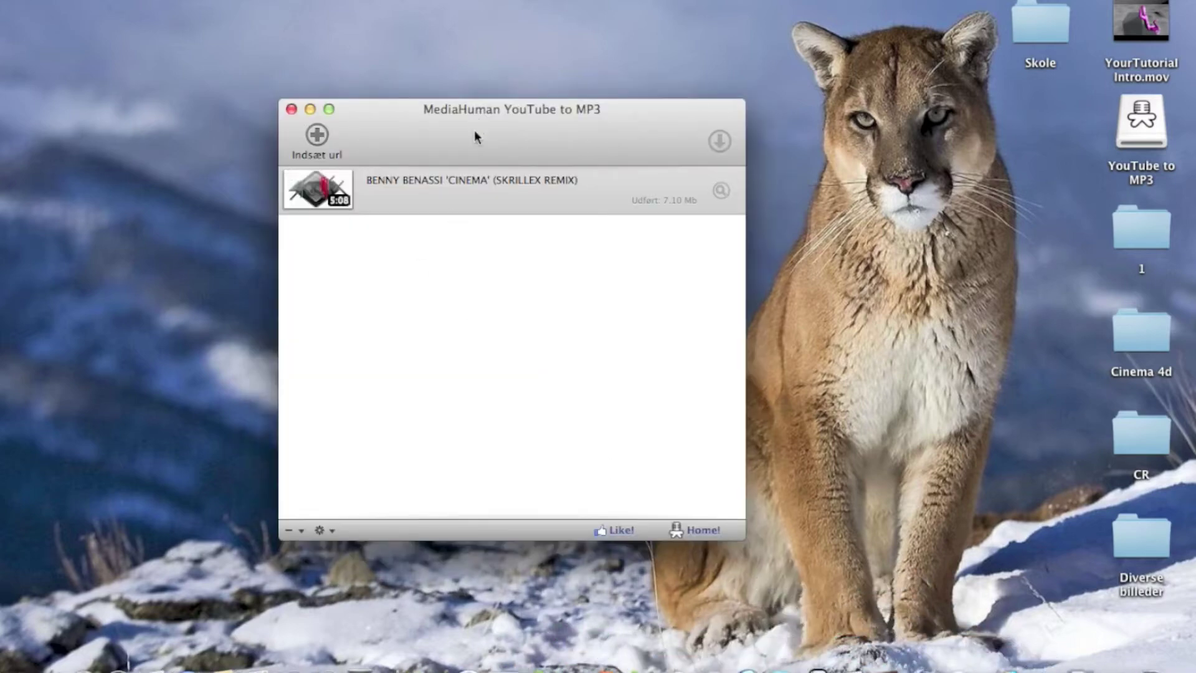
{"action": "left_click", "coordinate": [286, 177]}
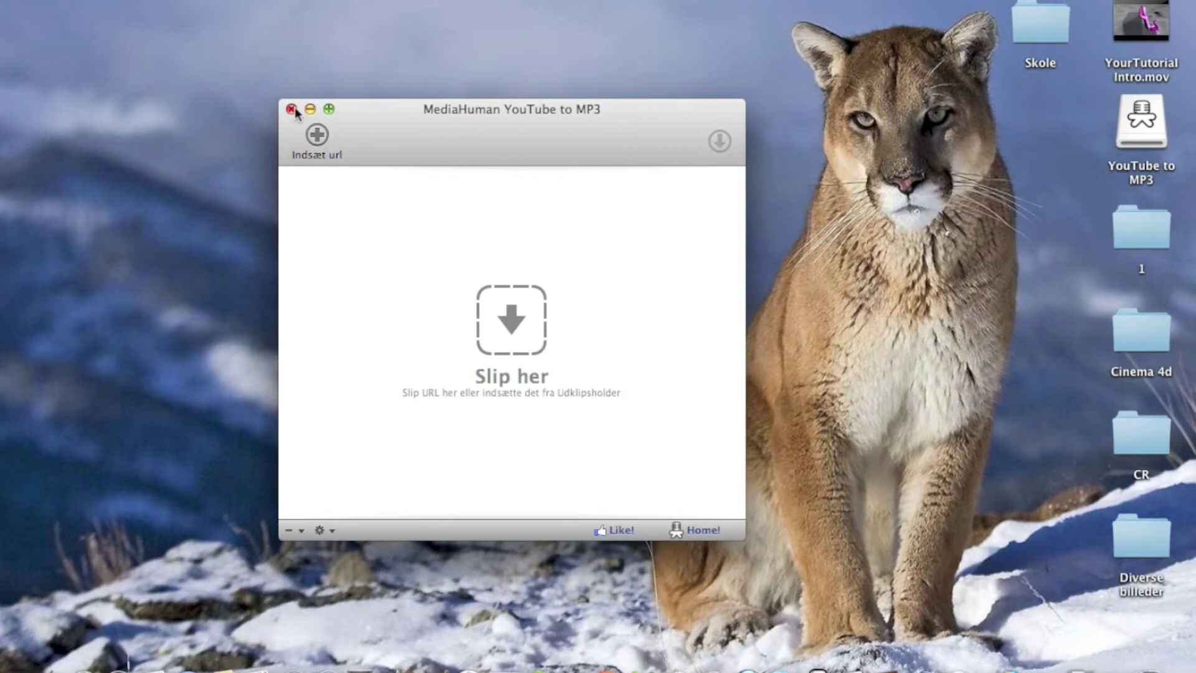
{"action": "left_click_drag", "start_coordinate": [418, 124], "coordinate": [647, 115]}
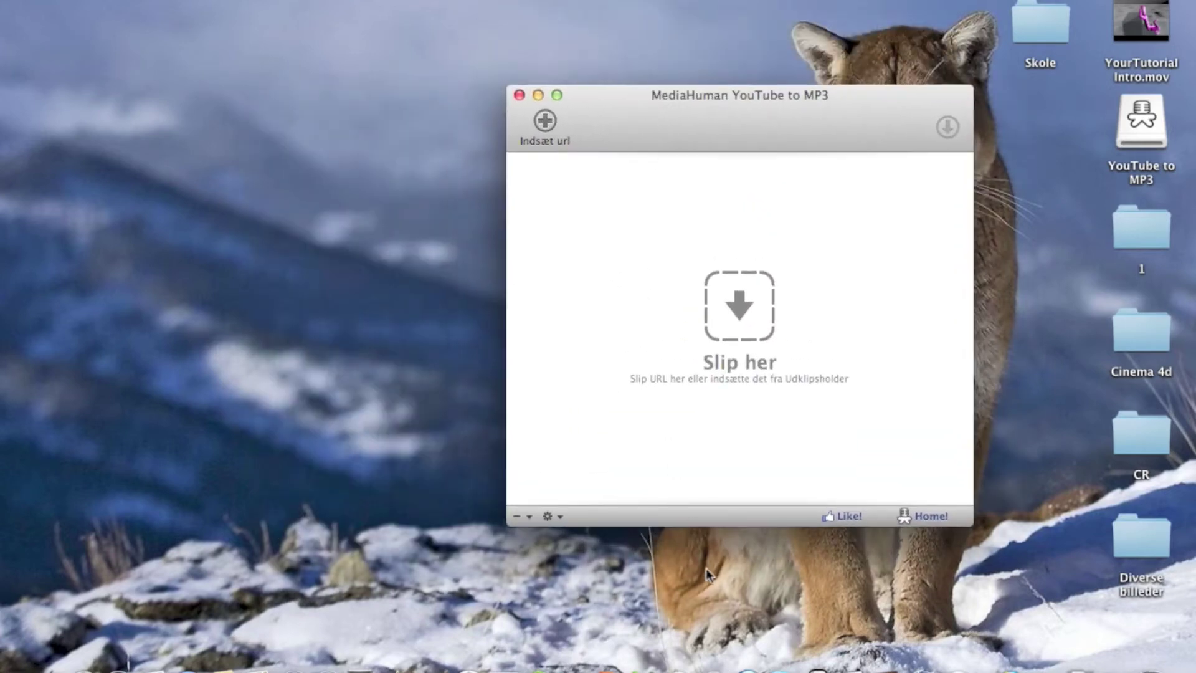
{"action": "left_click", "coordinate": [687, 666]}
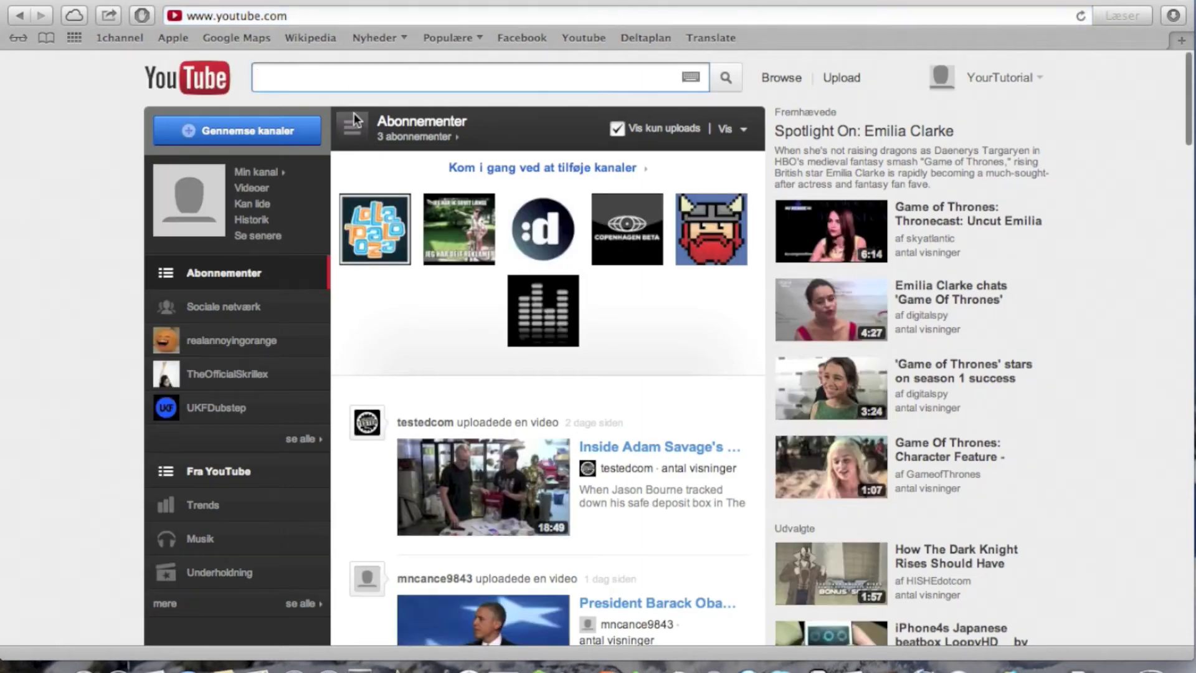
Step: Search YouTube for 'cinema skrillex' and open the Benny Benassi 'Cinema' (Skrillex Remix) video
{"action": "type", "text": "cinema"}
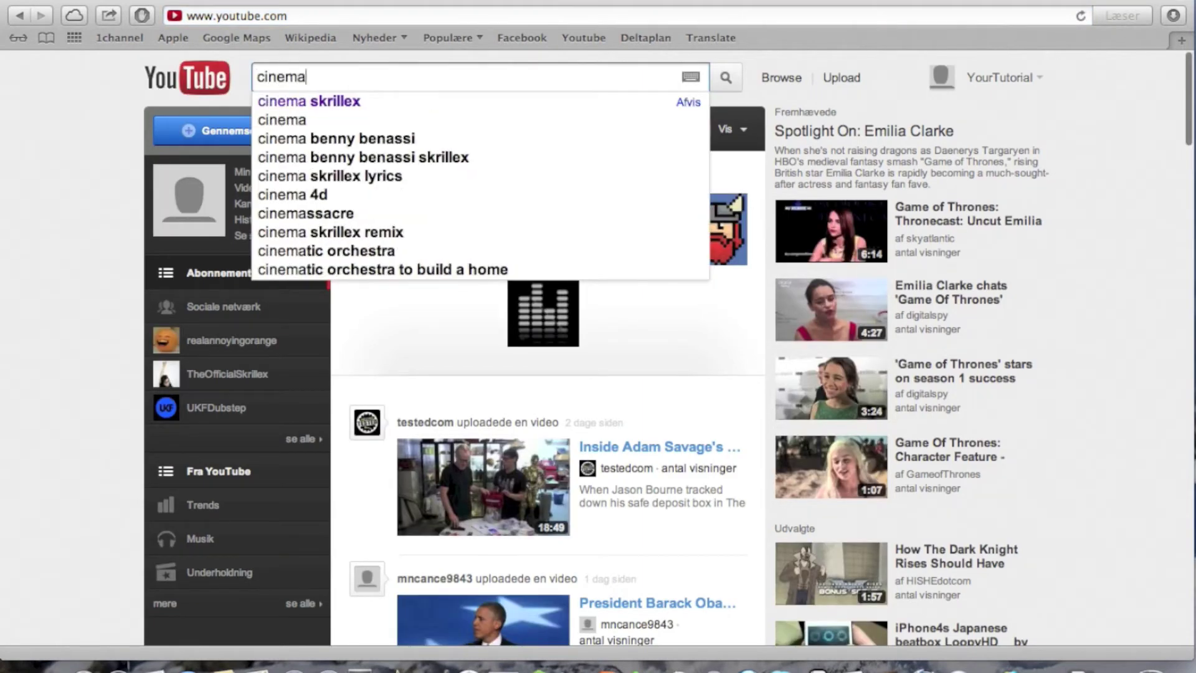
{"action": "key", "text": "Down"}
{"action": "key", "text": "Return"}
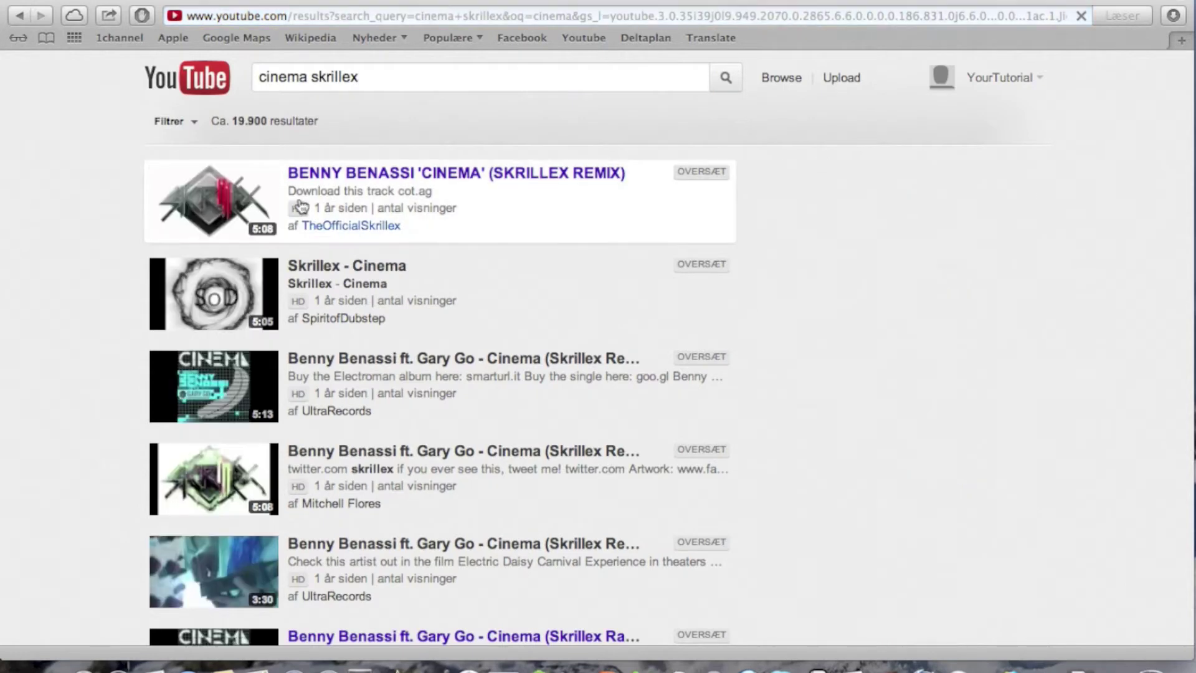
{"action": "left_click", "coordinate": [395, 176]}
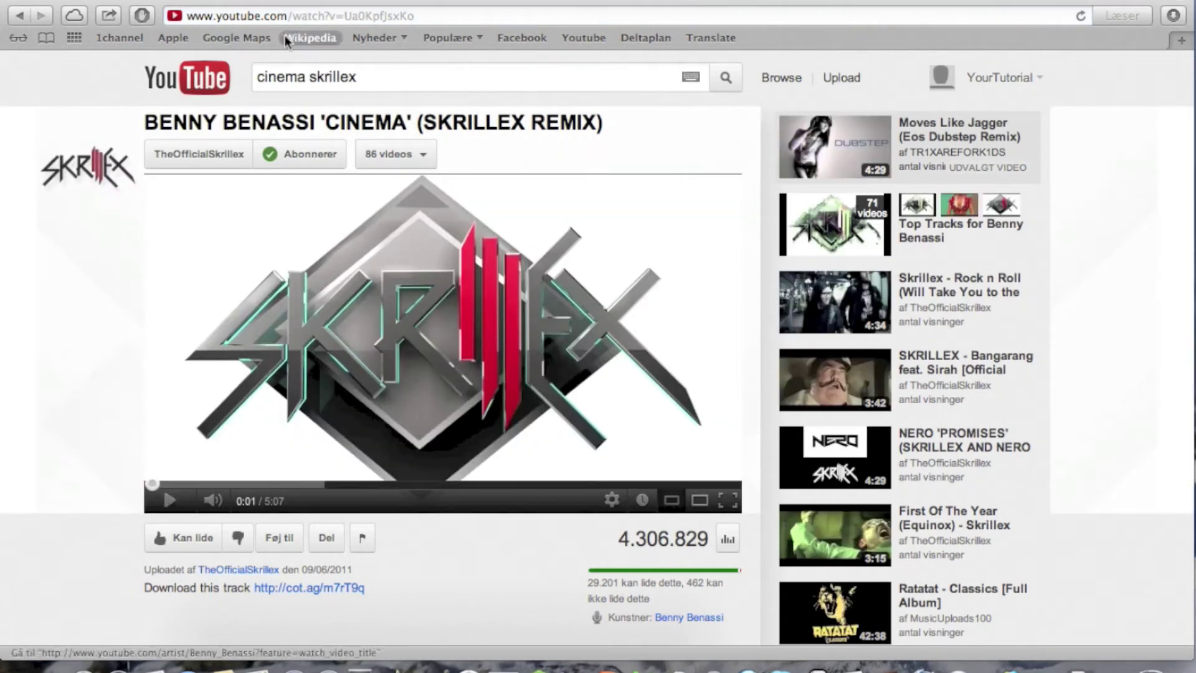
Step: Copy the video's URL from the address bar with Kopier
{"action": "left_click", "coordinate": [316, 17]}
{"action": "right_click", "coordinate": [319, 22]}
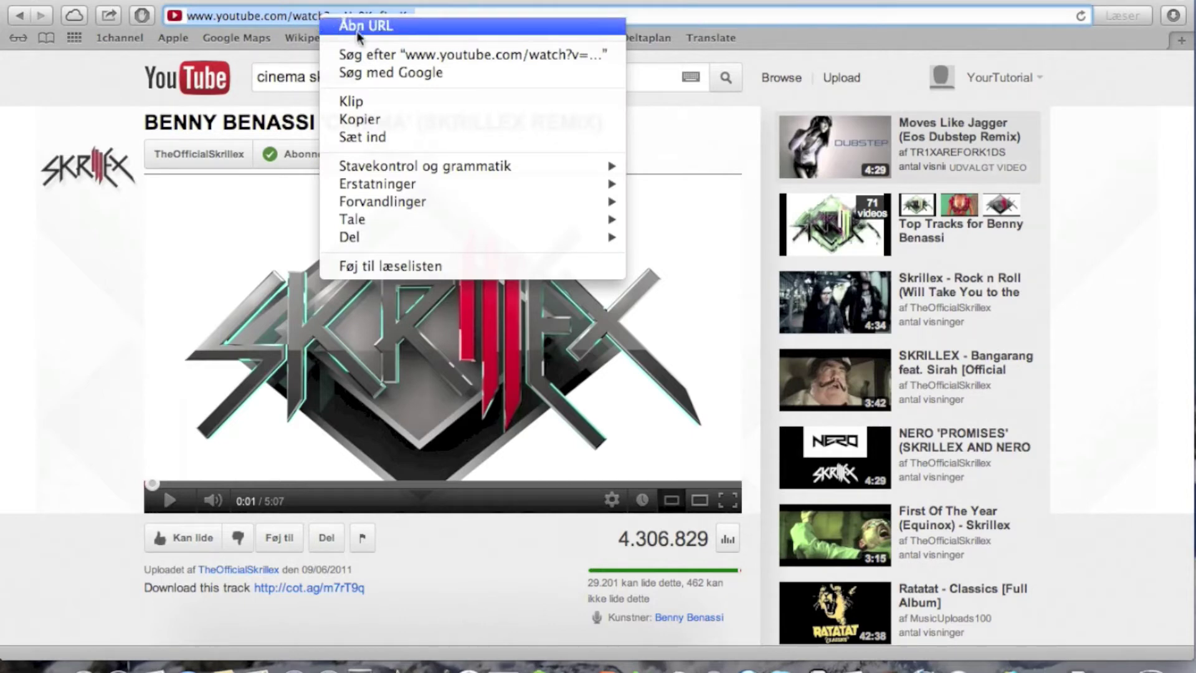
{"action": "left_click", "coordinate": [402, 119]}
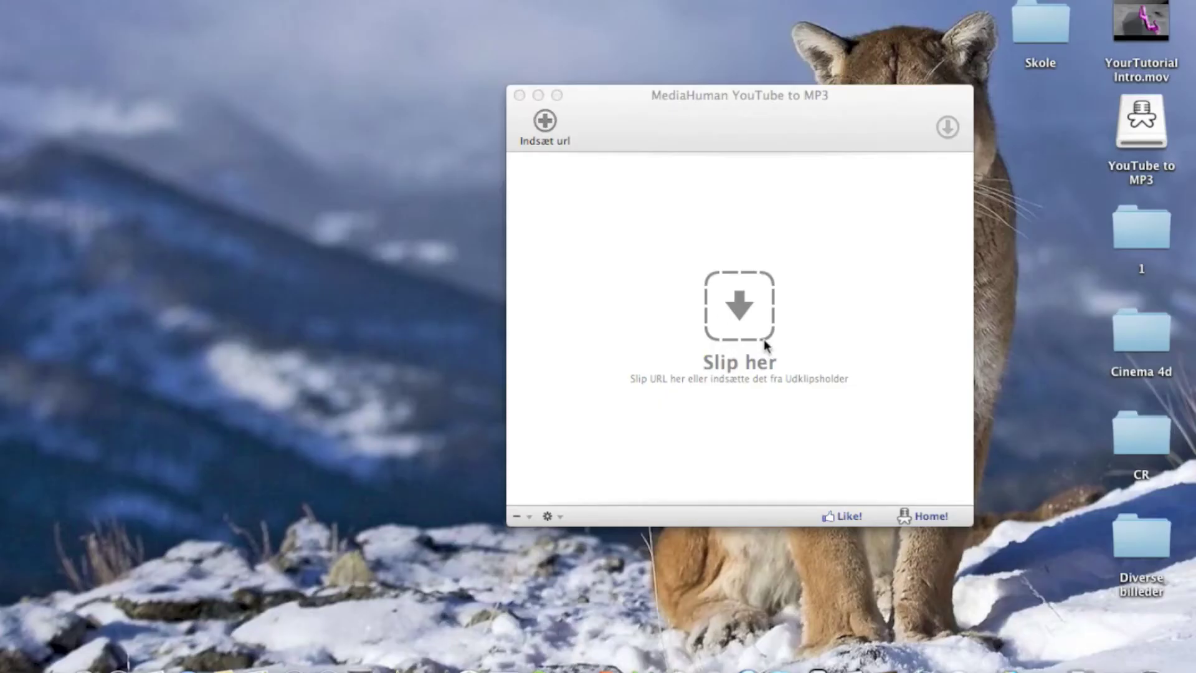
Step: Paste the Cinema link into the converter with Indsæt url and download it as a 7.10 Mb MP3
{"action": "left_click", "coordinate": [740, 263]}
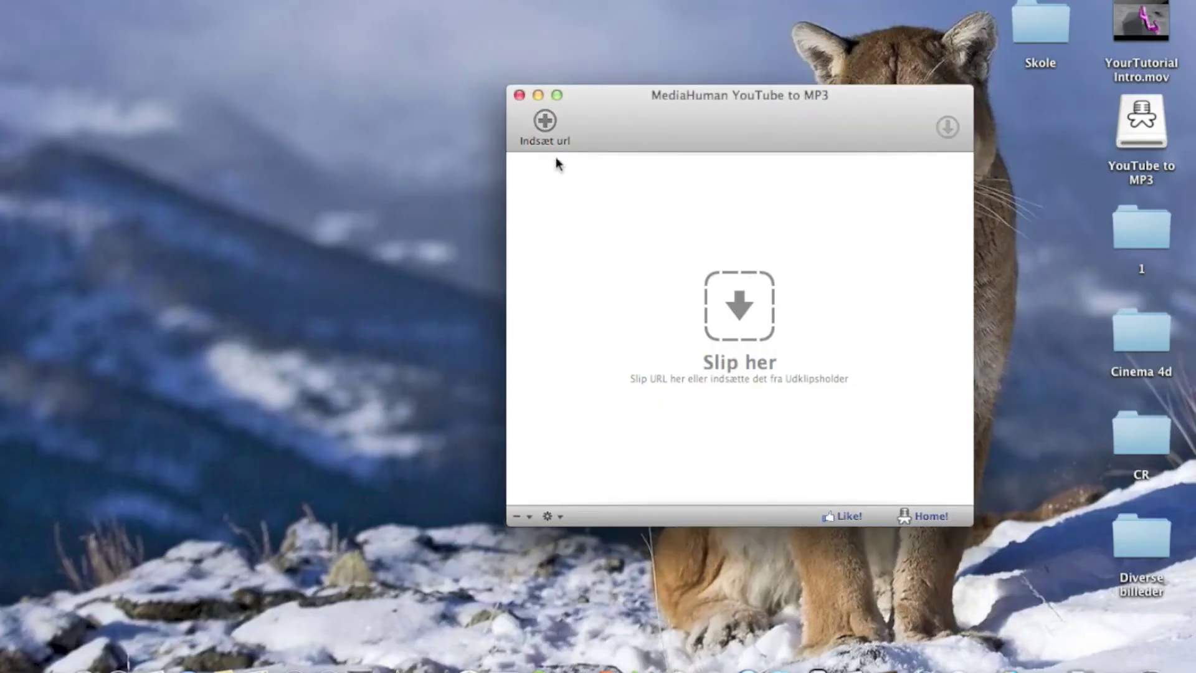
{"action": "left_click", "coordinate": [546, 121]}
{"action": "left_click_drag", "start_coordinate": [649, 152], "coordinate": [499, 152]}
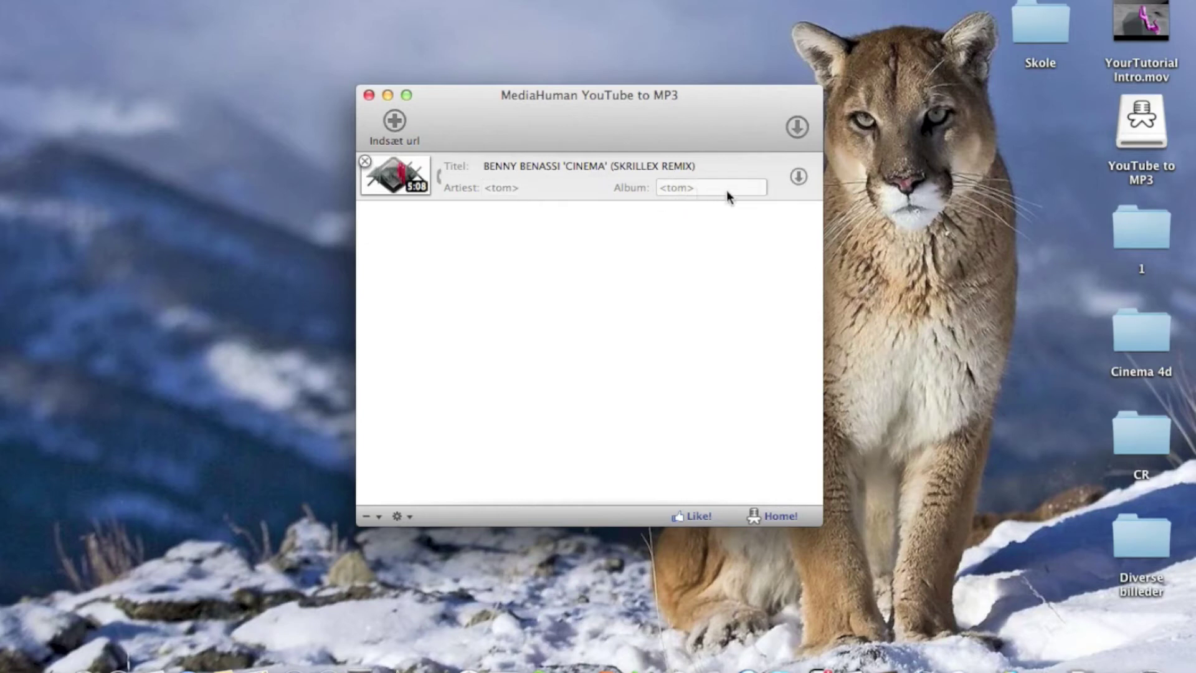
{"action": "left_click", "coordinate": [799, 178]}
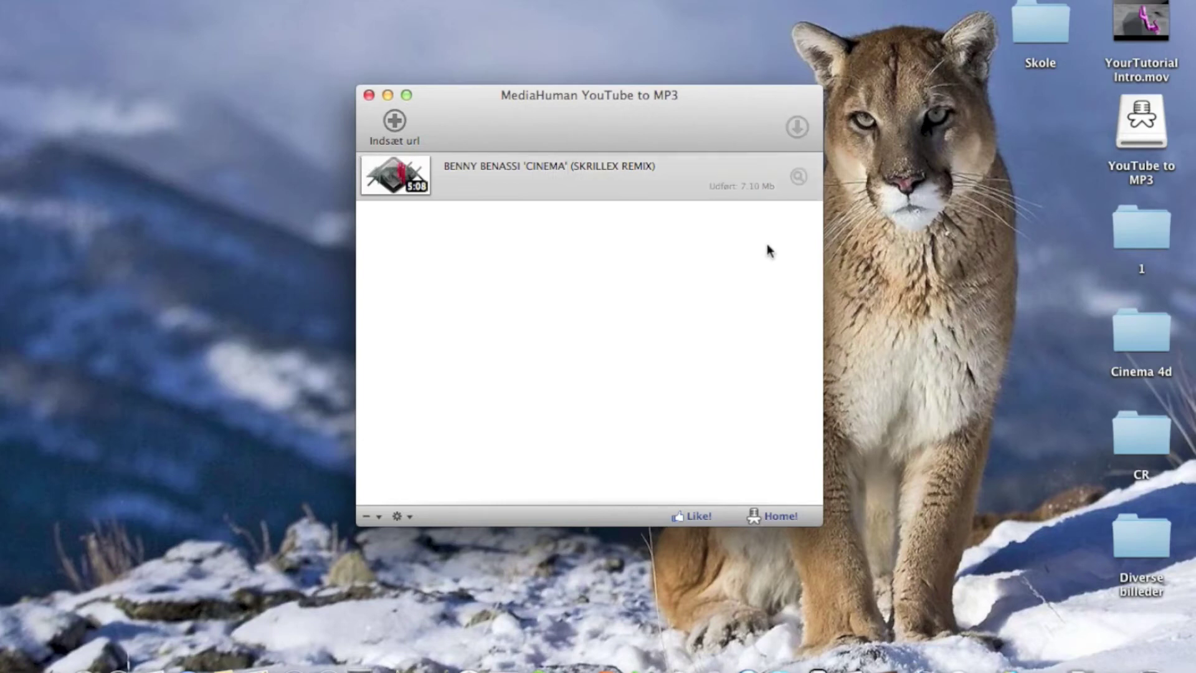
{"action": "left_click", "coordinate": [798, 177]}
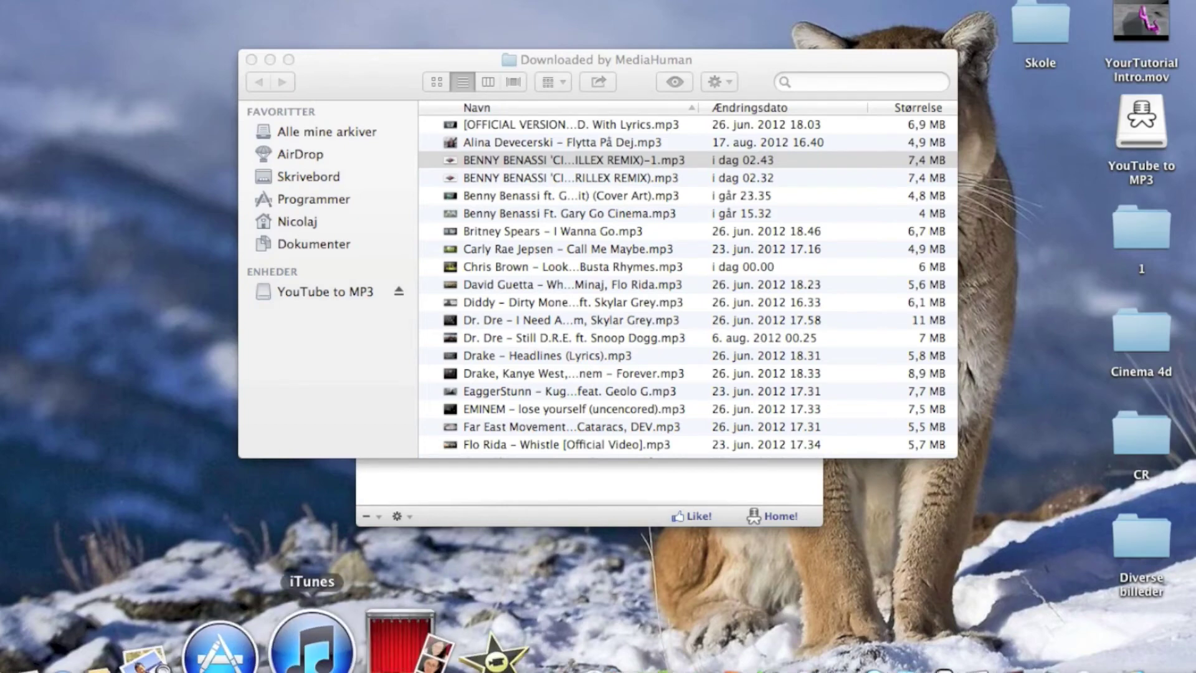
Step: Quit iTunes with Slut from its Dock menu and close the Downloaded by MediaHuman window
{"action": "right_click", "coordinate": [312, 648]}
{"action": "left_click", "coordinate": [351, 578]}
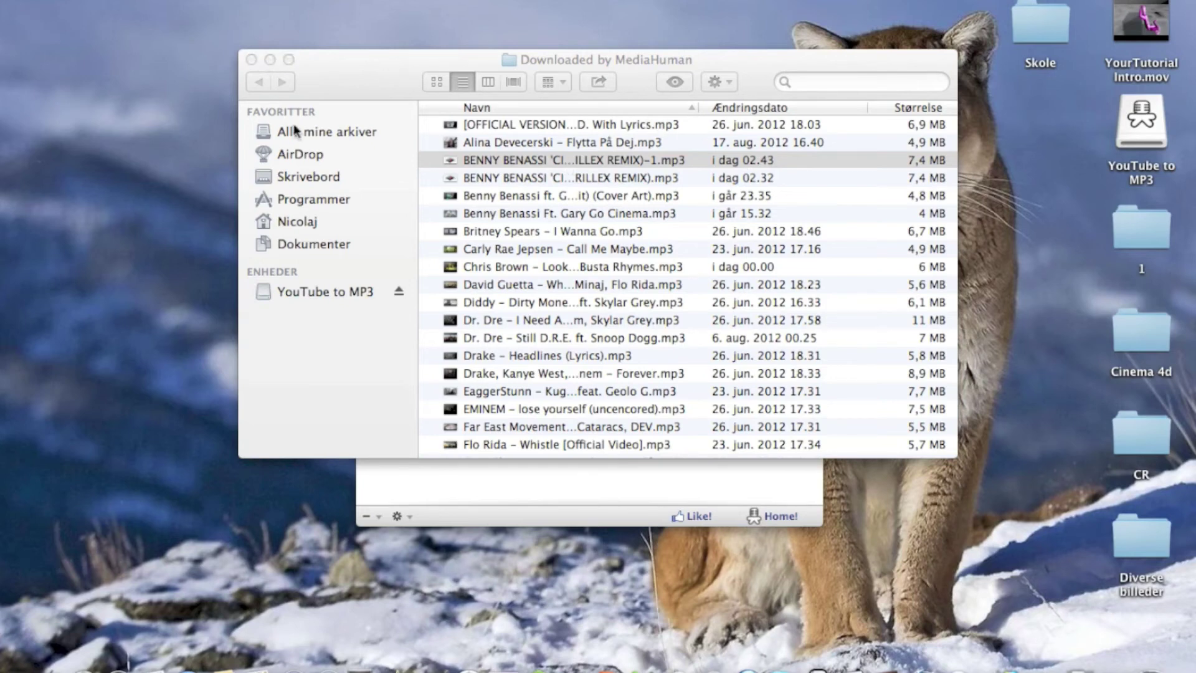
{"action": "left_click", "coordinate": [251, 59]}
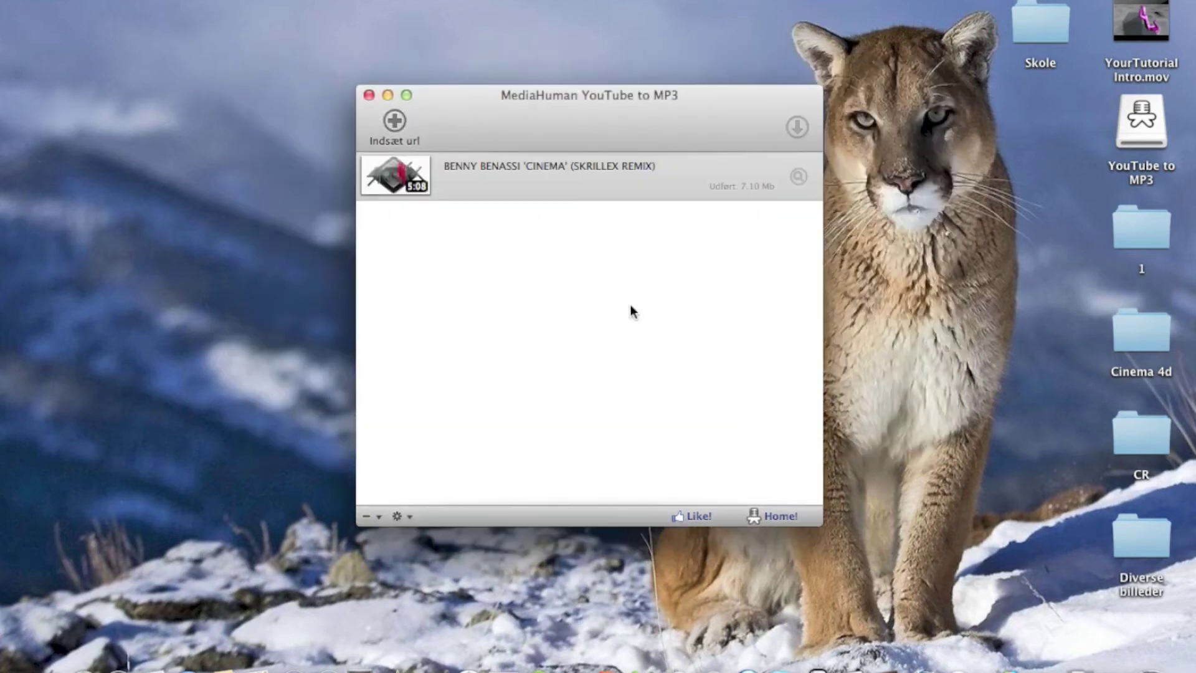
Step: Reposition the converter window and open YouTube to MP3 > Indstillinger…
{"action": "left_click", "coordinate": [514, 117]}
{"action": "left_click_drag", "start_coordinate": [476, 114], "coordinate": [388, 87]}
{"action": "left_click", "coordinate": [388, 87]}
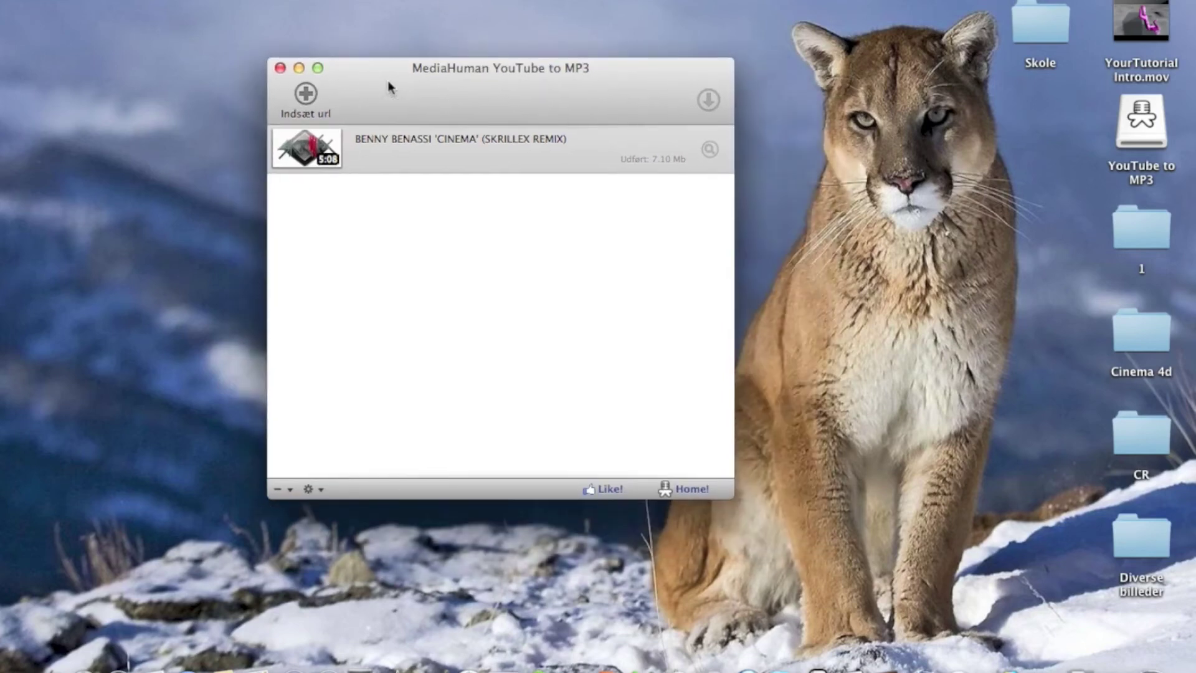
{"action": "left_click", "coordinate": [93, 0]}
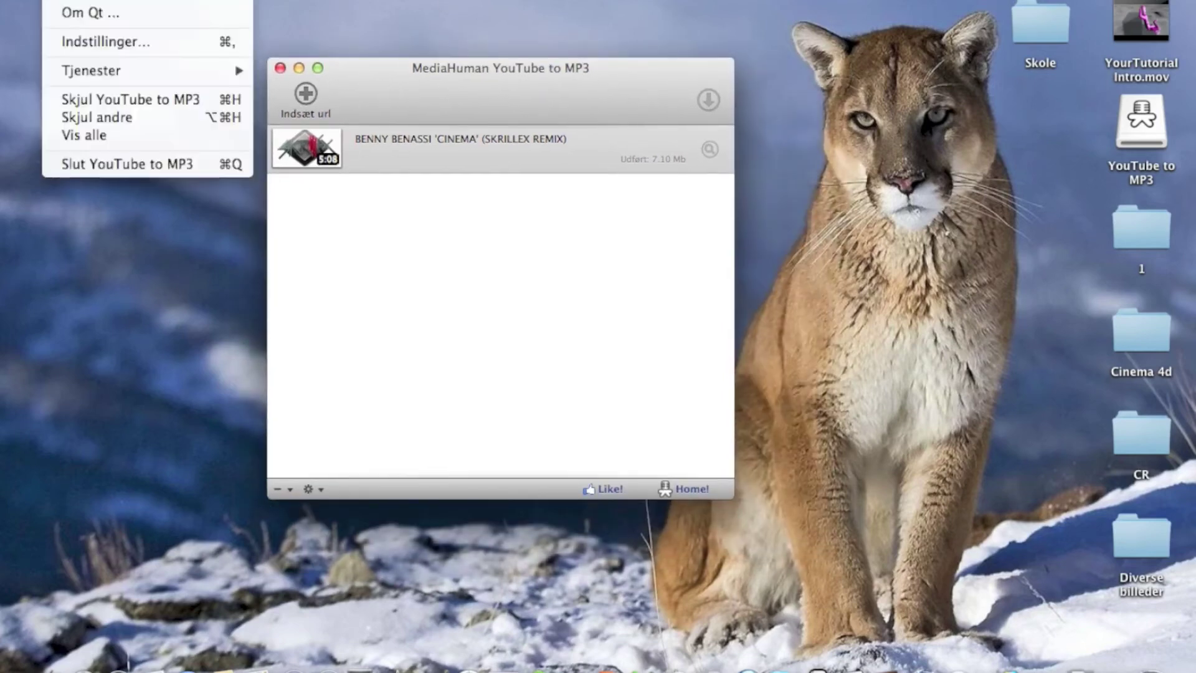
{"action": "left_click", "coordinate": [94, 0]}
{"action": "left_click", "coordinate": [94, 0]}
{"action": "left_click", "coordinate": [132, 43]}
Step: On the Musik tab, toggle Tilføj til iTunes off and back on
{"action": "left_click", "coordinate": [562, 183]}
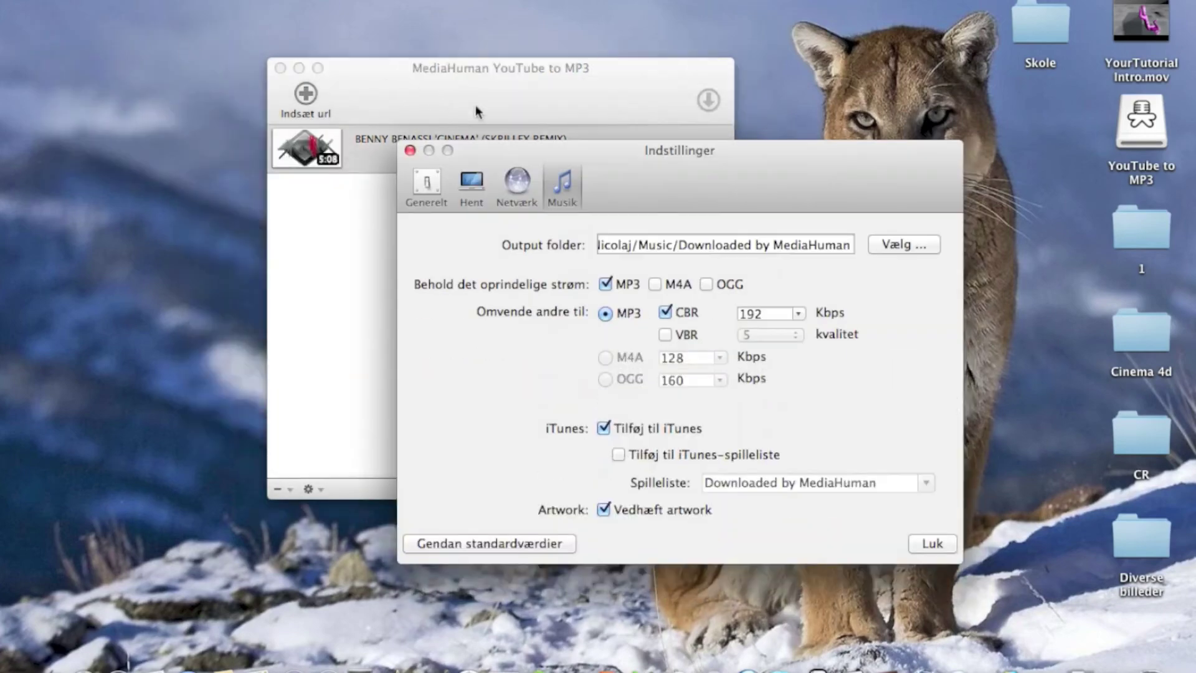
{"action": "left_click", "coordinate": [607, 432]}
{"action": "left_click", "coordinate": [606, 432]}
Step: Browse the output folder chooser to Skrivebord, cancel it, and close Indstillinger with Luk
{"action": "left_click_drag", "start_coordinate": [904, 247], "coordinate": [897, 275]}
{"action": "left_click", "coordinate": [909, 241]}
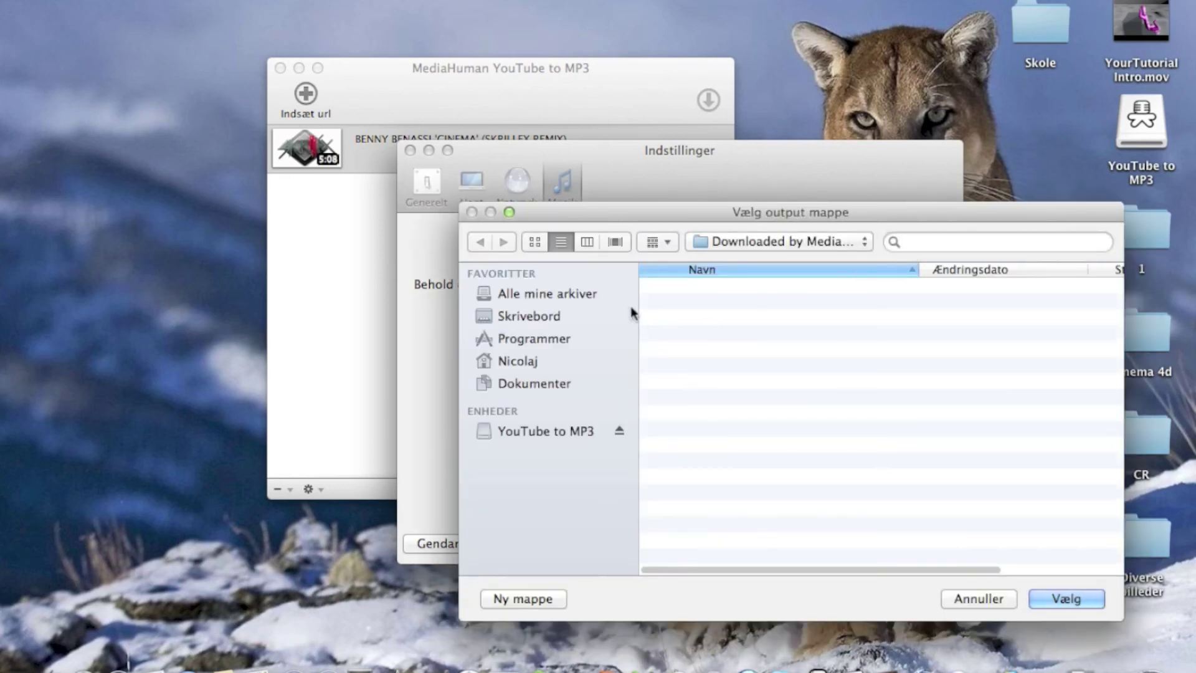
{"action": "left_click_drag", "start_coordinate": [614, 214], "coordinate": [576, 160]}
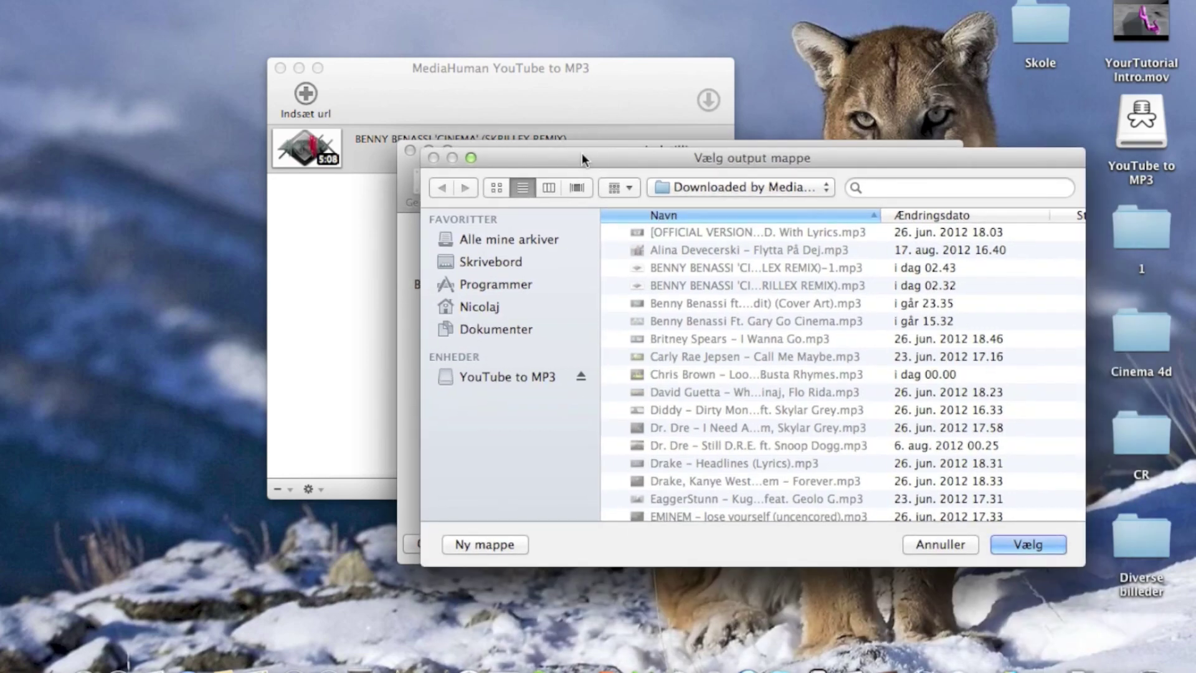
{"action": "left_click", "coordinate": [511, 262]}
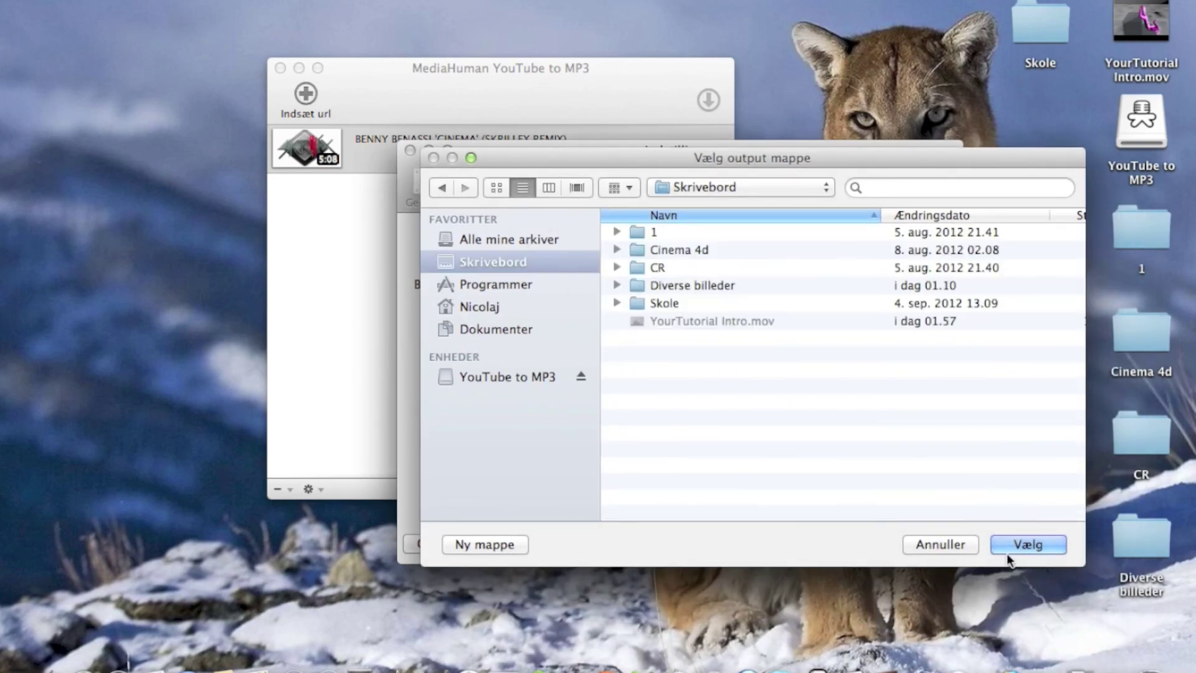
{"action": "left_click", "coordinate": [945, 546]}
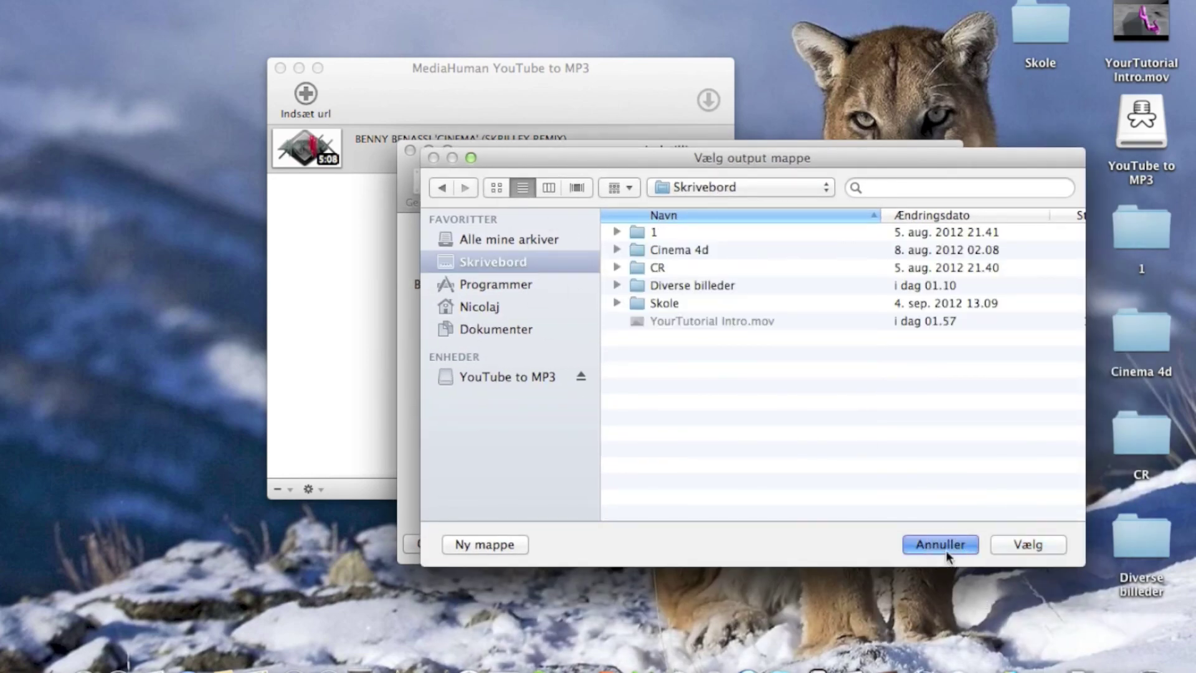
{"action": "left_click", "coordinate": [933, 544]}
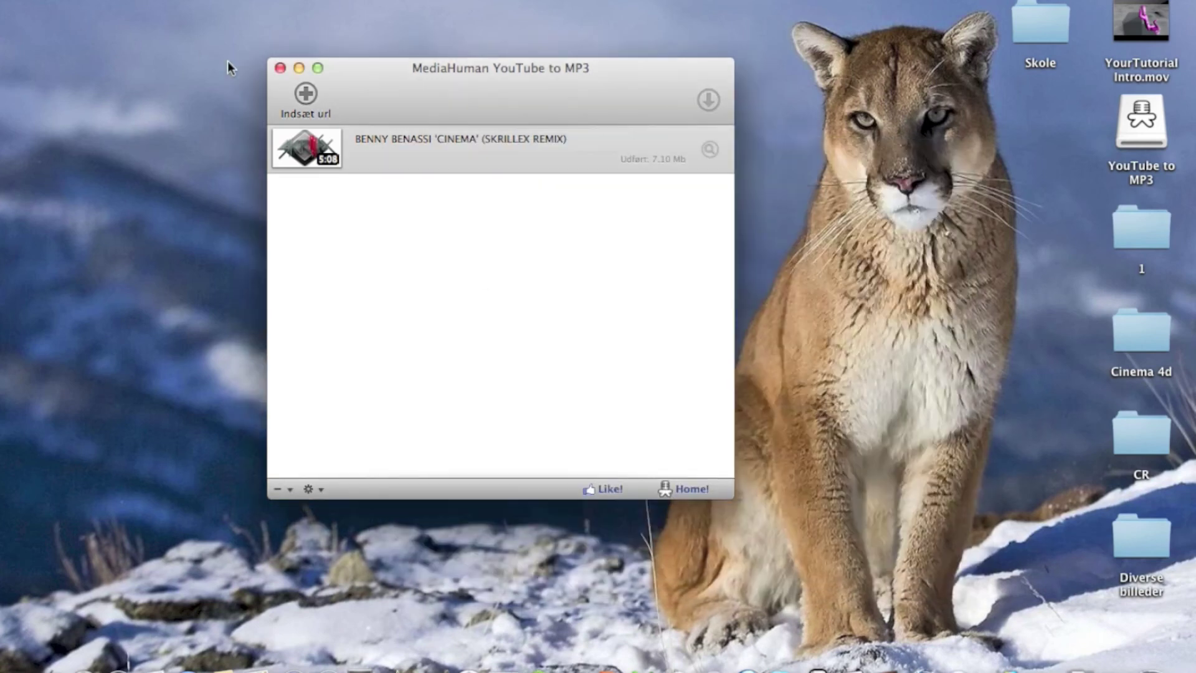
Step: Close the MediaHuman YouTube to MP3 window with its red close button
{"action": "left_click", "coordinate": [281, 68]}
{"action": "left_click_drag", "start_coordinate": [278, 73], "coordinate": [412, 138]}
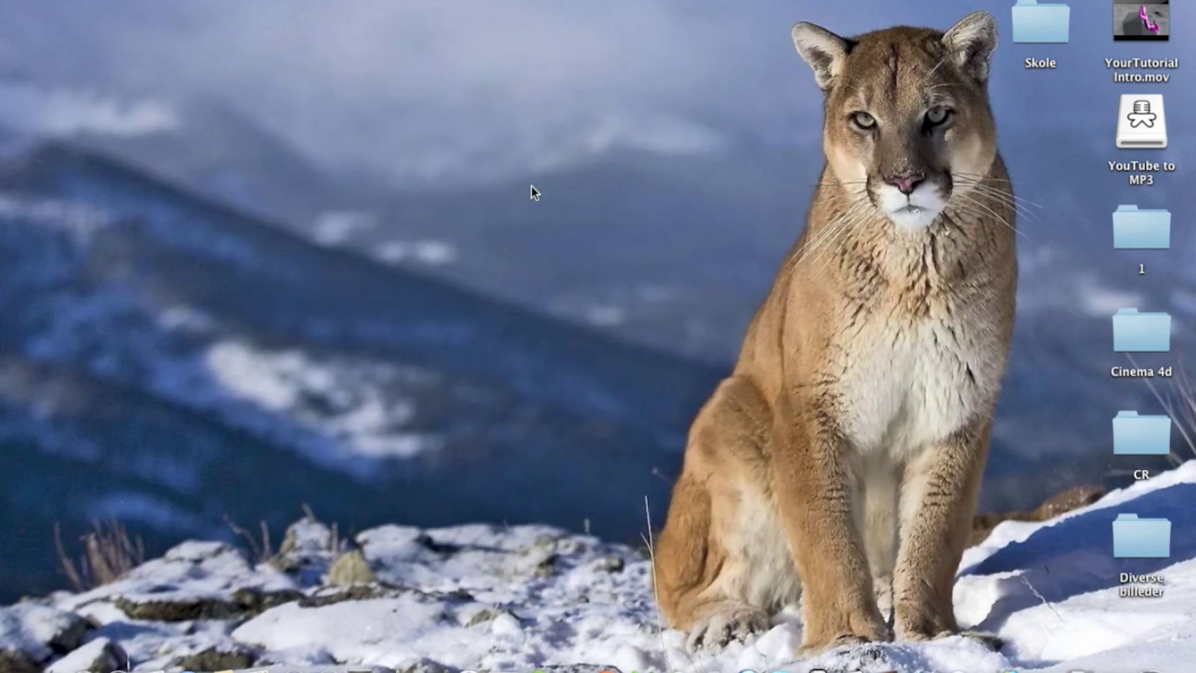